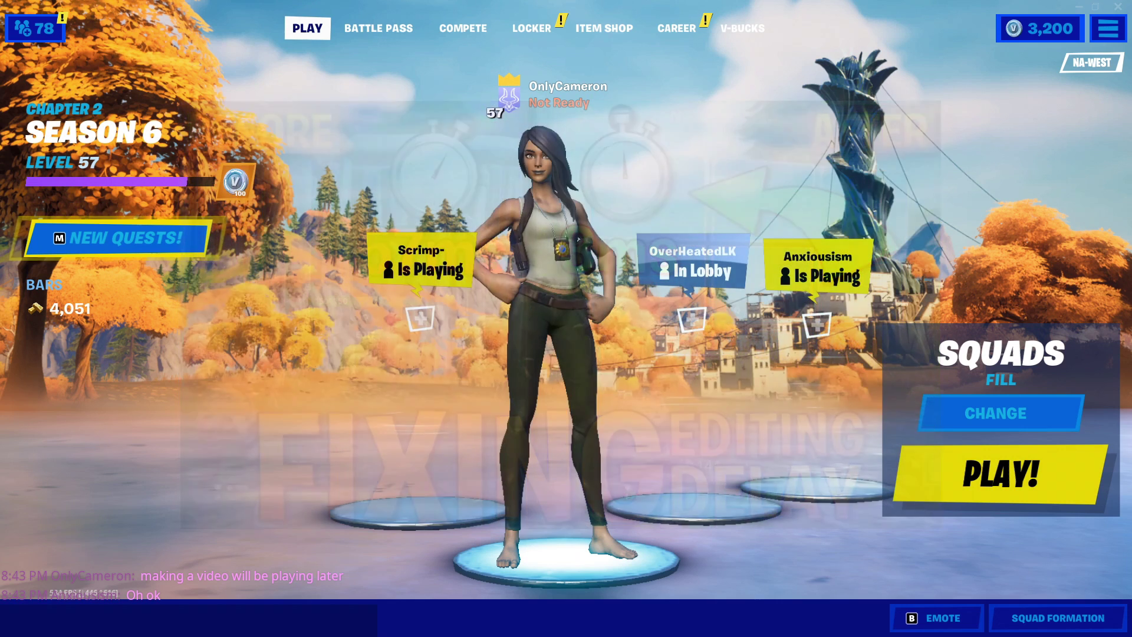
- Switch to NoPing, optimize Fortnite through the United States West server San Jose 01, and open the NoPing settings
{"action": "left_click", "coordinate": [1075, 7]}
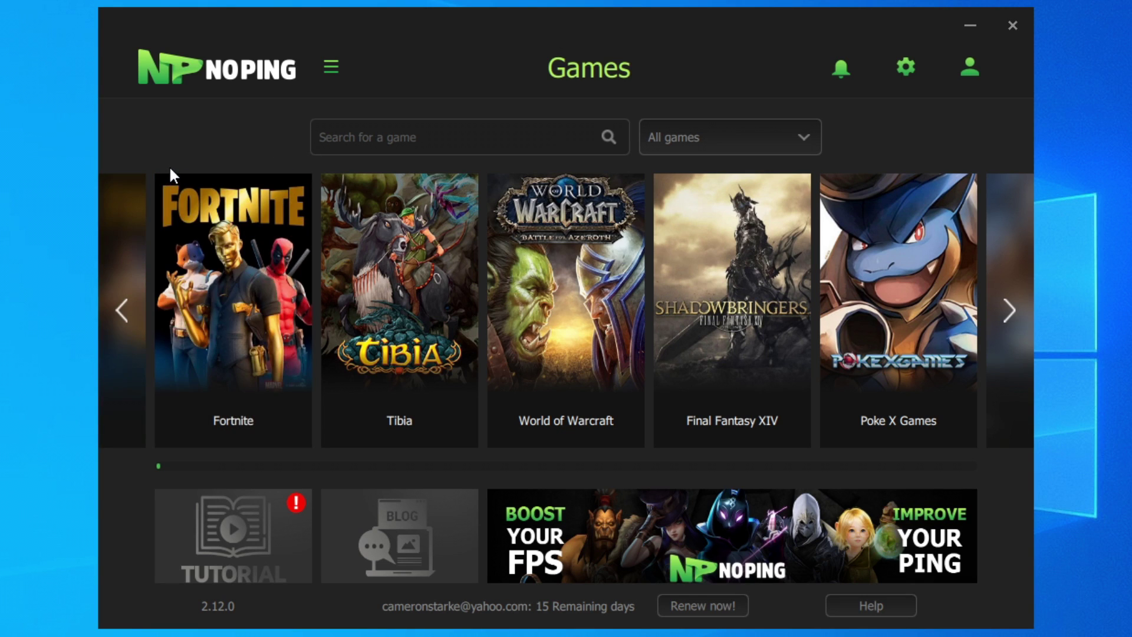
{"action": "mouse_move", "coordinate": [359, 305]}
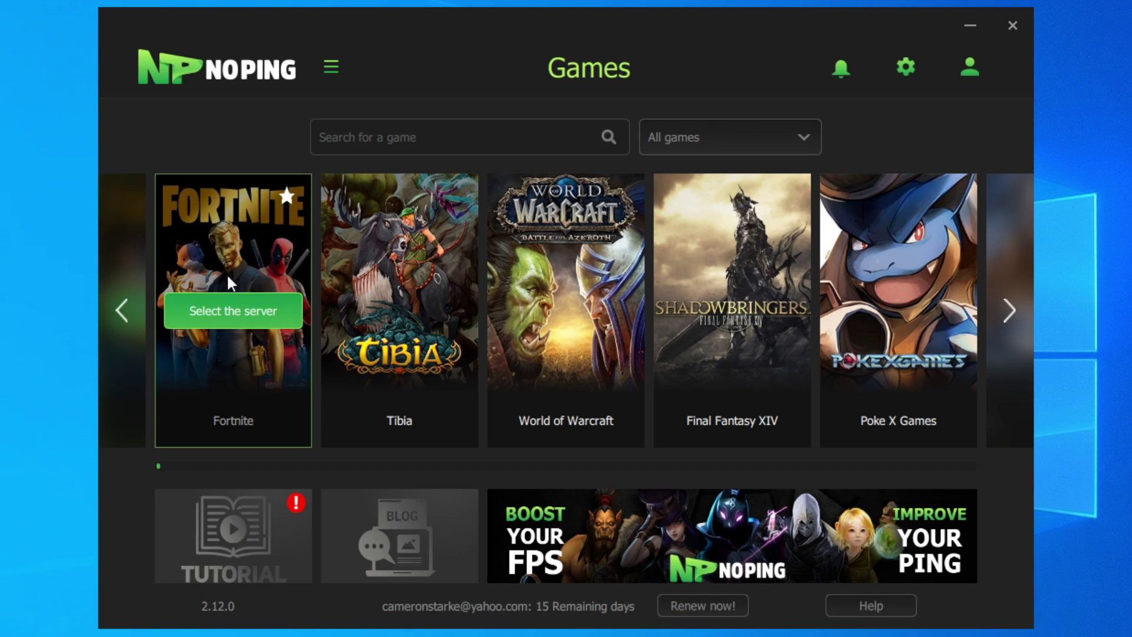
{"action": "left_click", "coordinate": [252, 327]}
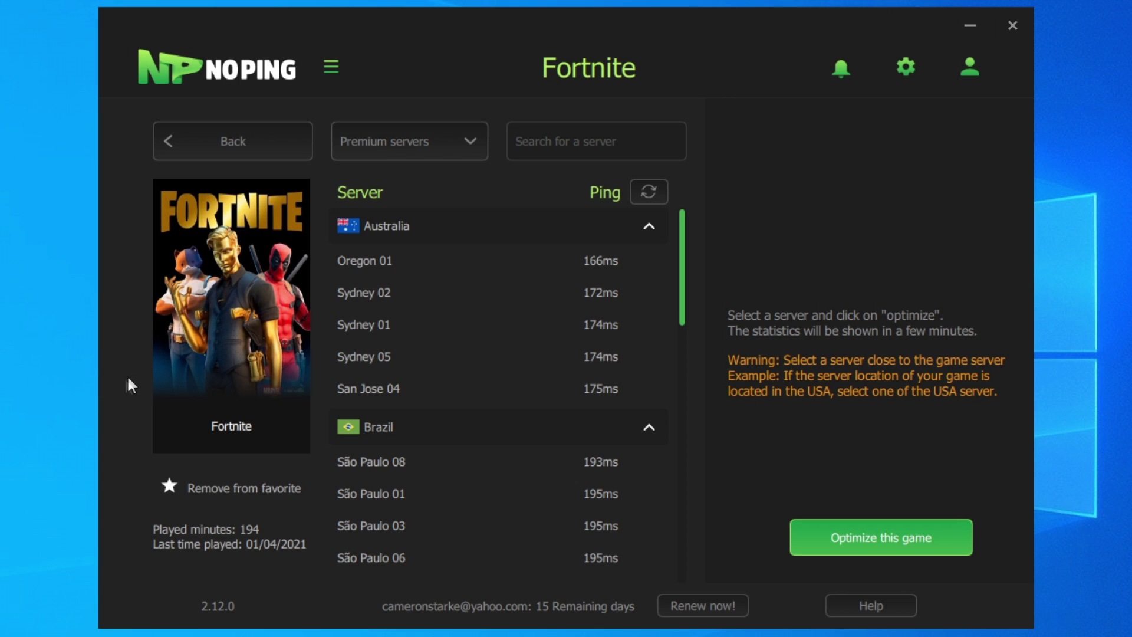
{"action": "scroll", "coordinate": [435, 411], "scroll_direction": "down", "scroll_amount": 15}
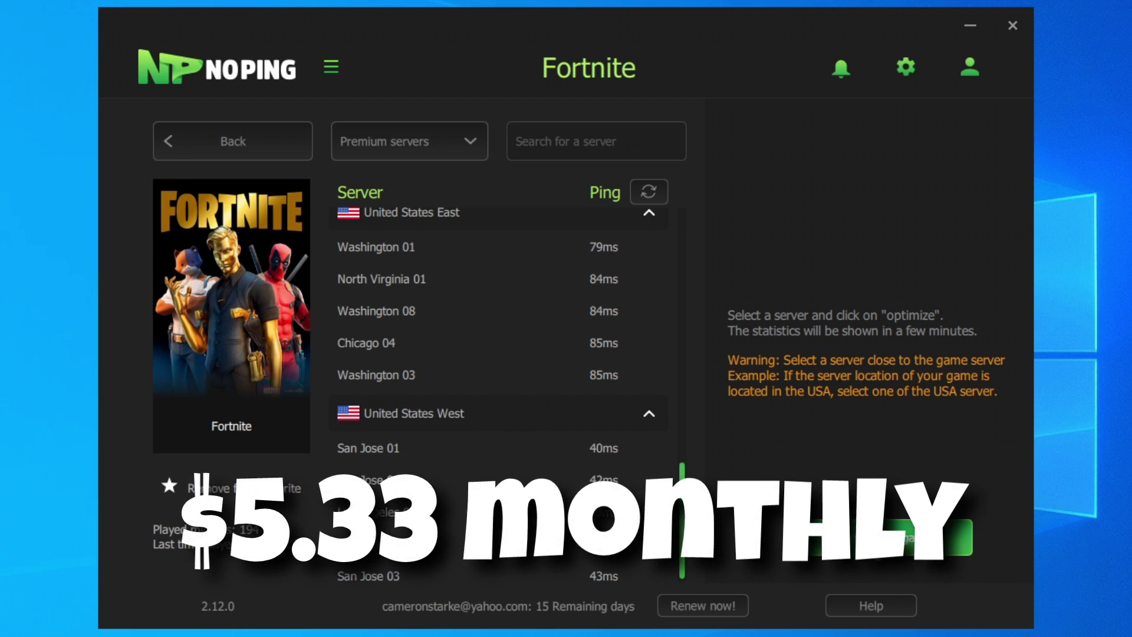
{"action": "left_click", "coordinate": [570, 455]}
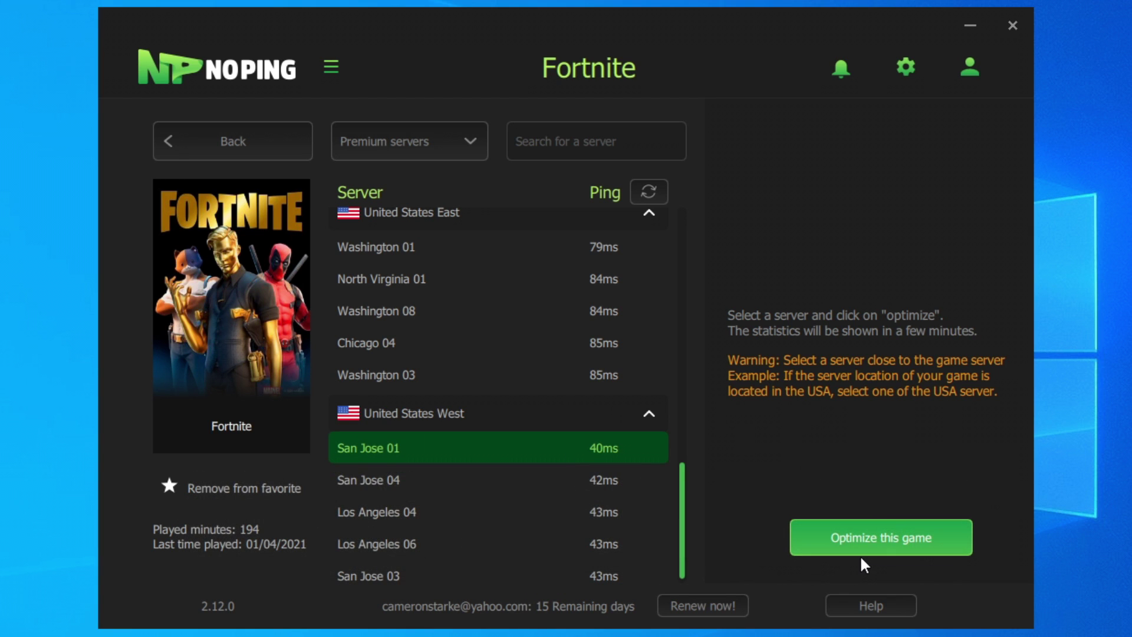
{"action": "left_click", "coordinate": [861, 543]}
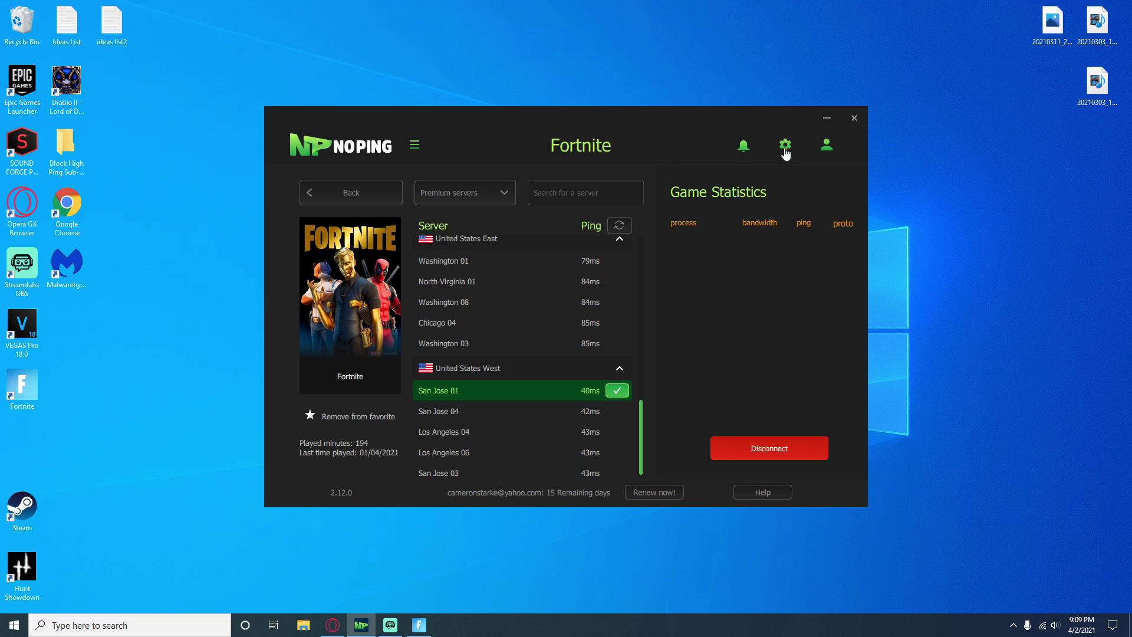
{"action": "left_click", "coordinate": [785, 146]}
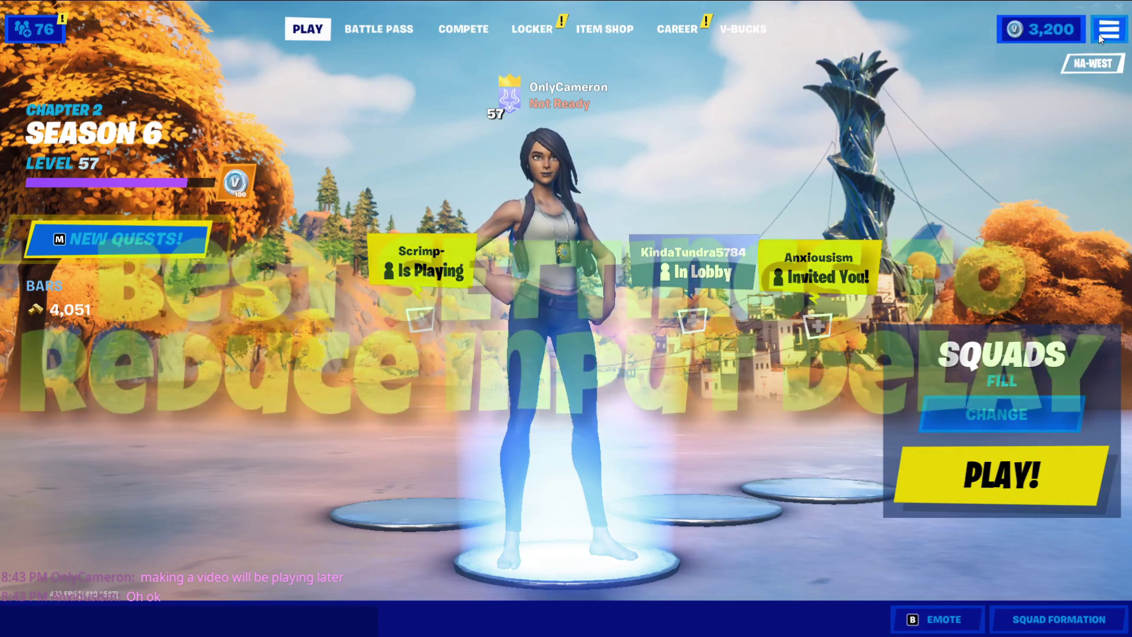
- Switch to Fortnite and open its video settings at the Advanced Graphics section
{"action": "left_click", "coordinate": [1108, 29]}
{"action": "left_click", "coordinate": [881, 64]}
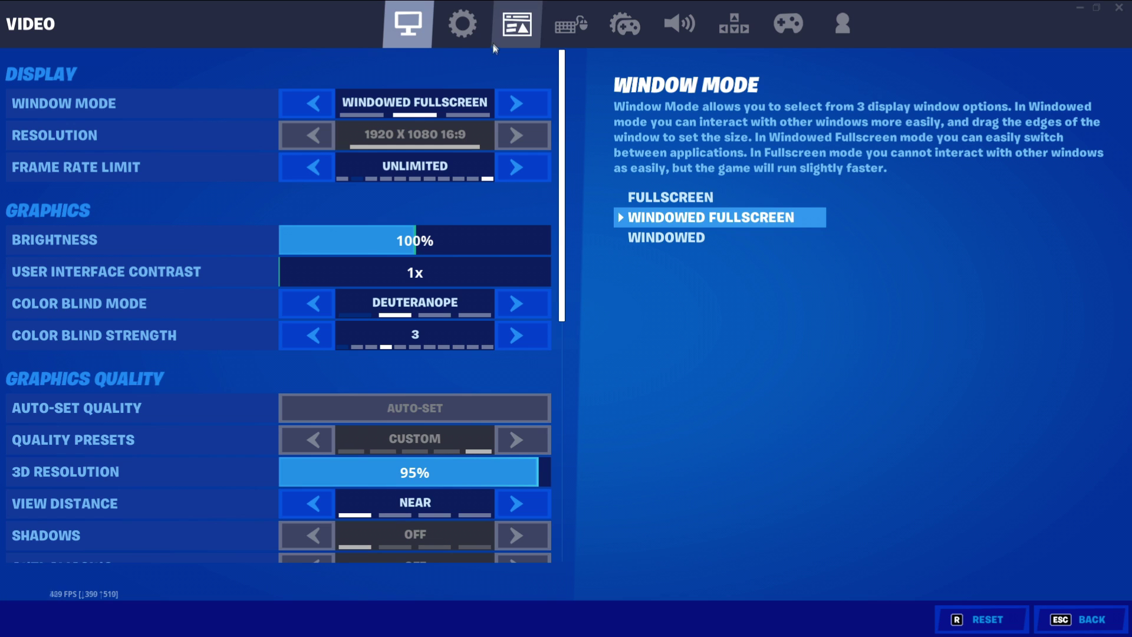
{"action": "scroll", "coordinate": [442, 293], "scroll_direction": "down", "scroll_amount": 8}
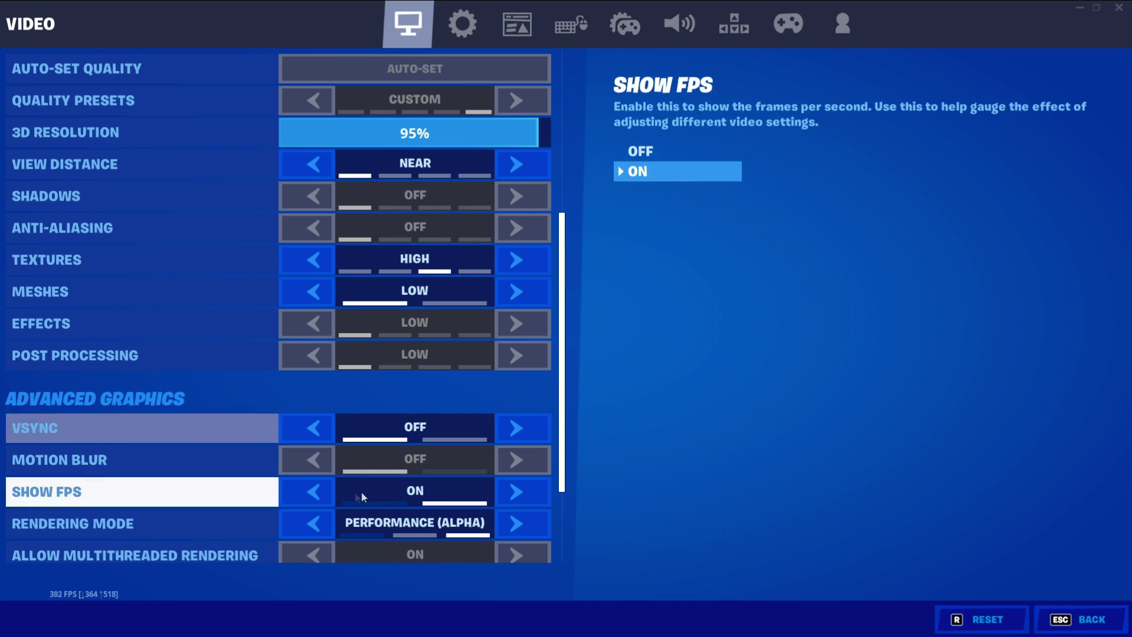
- Change the rendering mode to DirectX 11, acknowledging the restart notices
{"action": "left_click", "coordinate": [539, 532]}
{"action": "left_click", "coordinate": [761, 466]}
{"action": "left_click", "coordinate": [761, 465]}
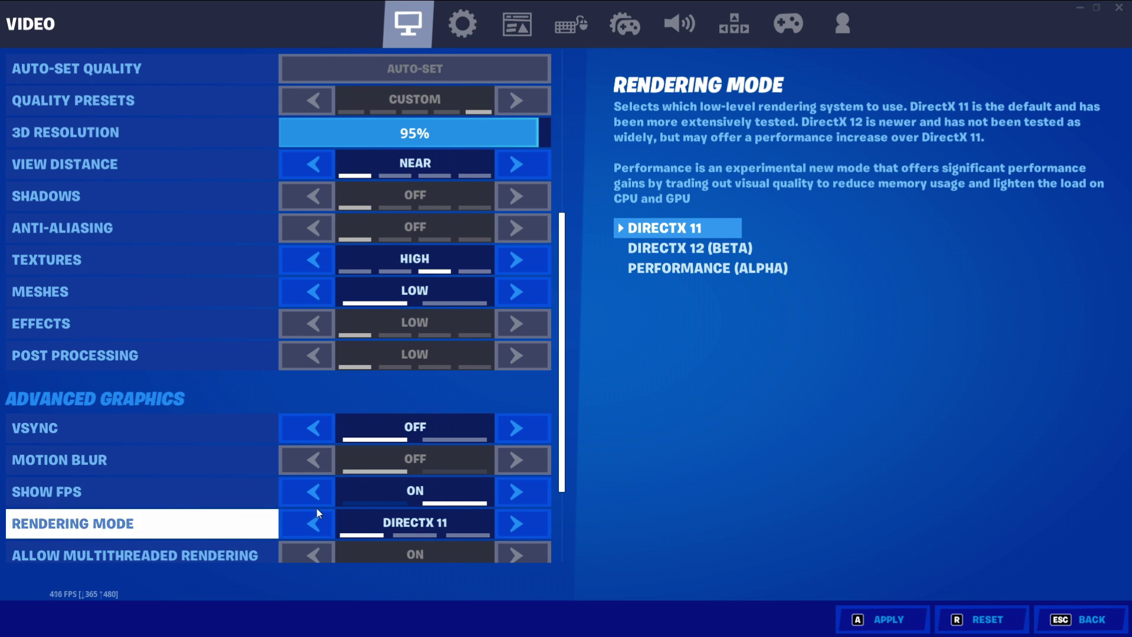
- Set the rendering mode to Performance (Alpha), acknowledge the restart notice and apply the change
{"action": "left_click", "coordinate": [307, 522]}
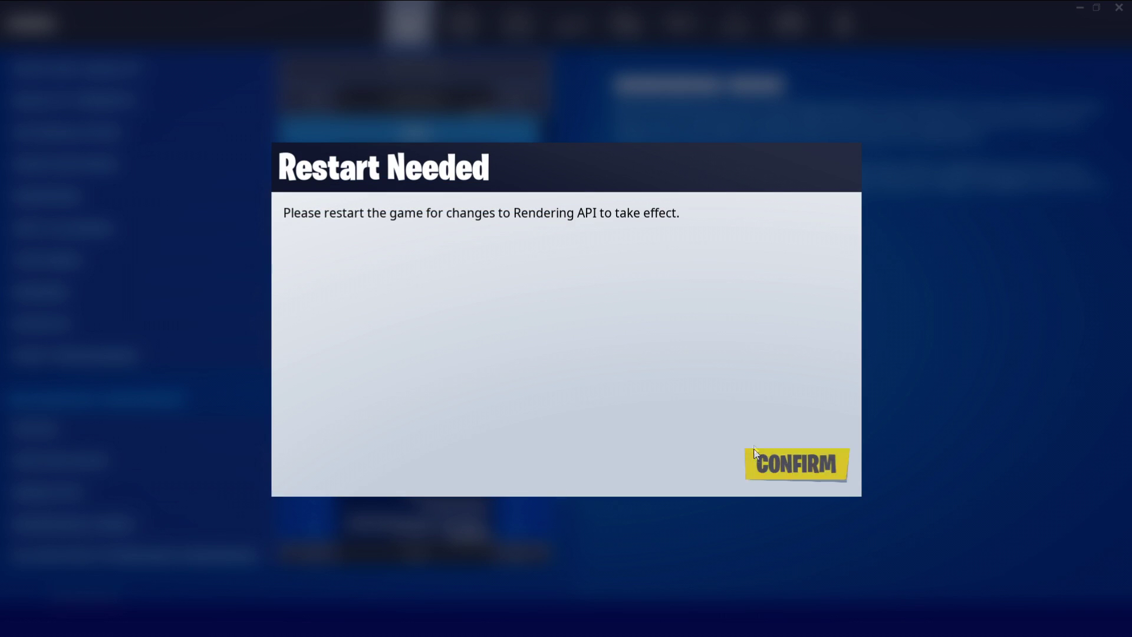
{"action": "left_click", "coordinate": [777, 463]}
{"action": "left_click", "coordinate": [778, 463]}
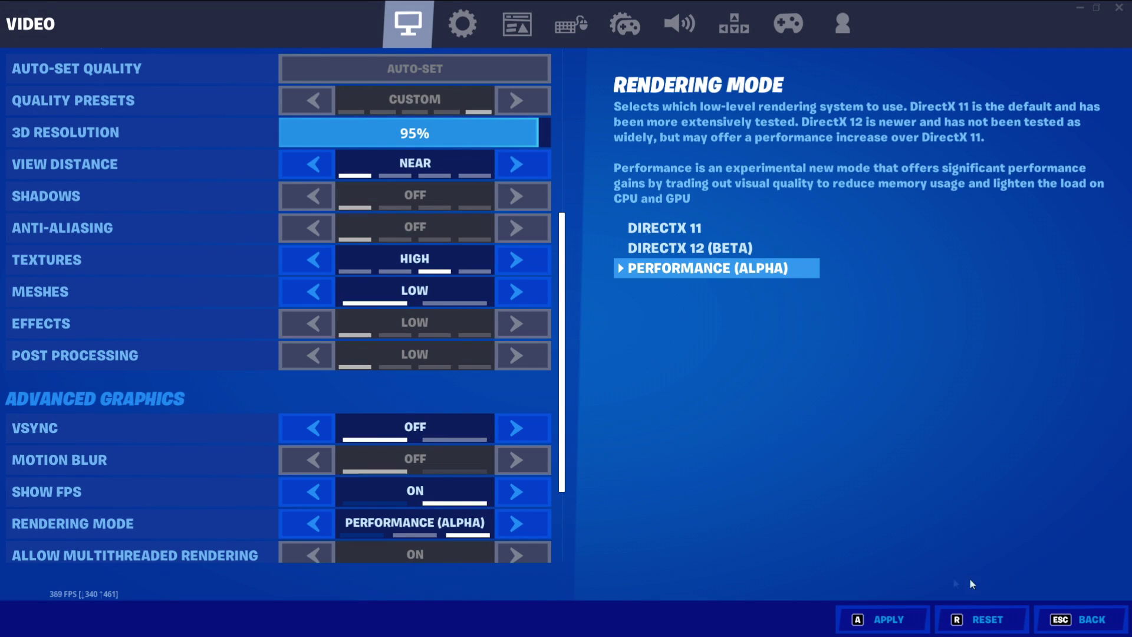
{"action": "left_click", "coordinate": [907, 627]}
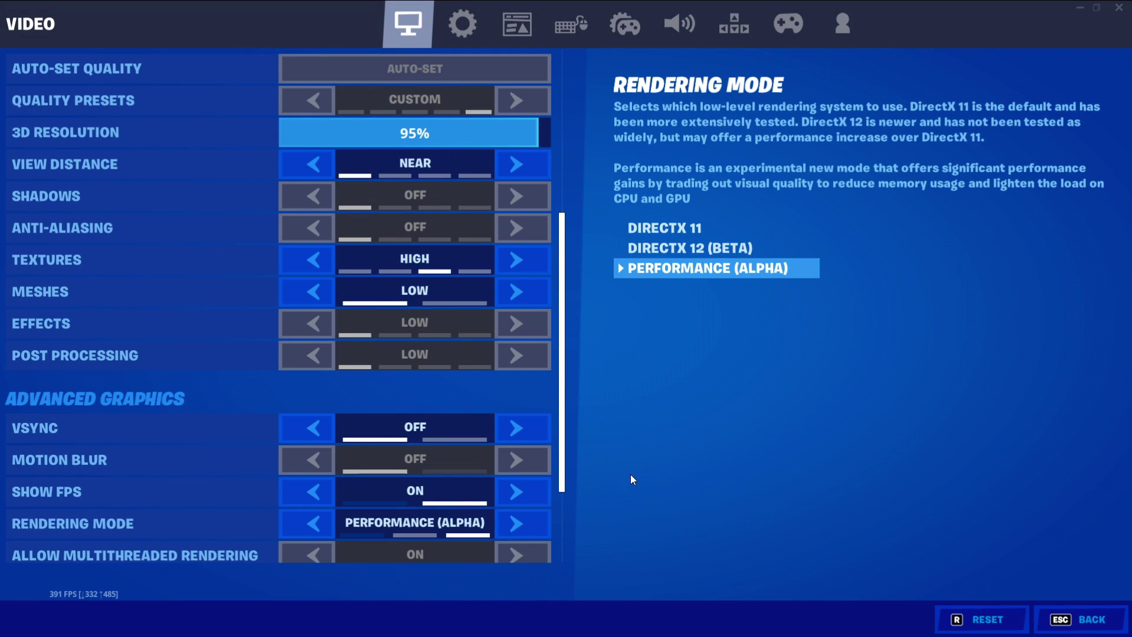
- Try the Textures quality at Epic and Low, keeping Meshes at Low
{"action": "scroll", "coordinate": [531, 466], "scroll_direction": "down", "scroll_amount": 2}
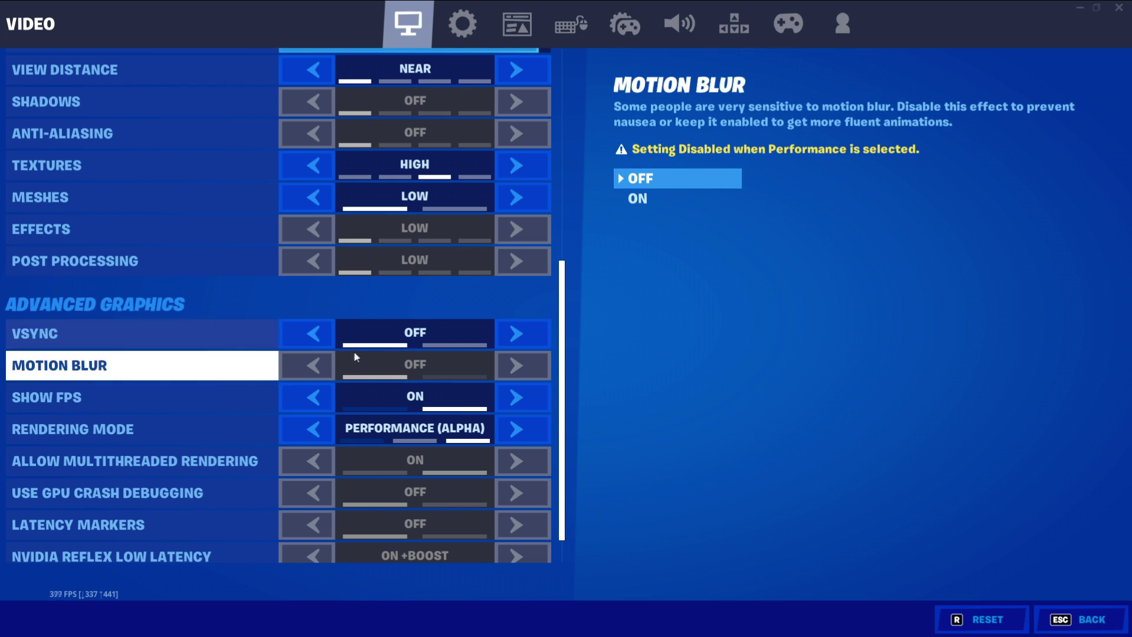
{"action": "scroll", "coordinate": [444, 354], "scroll_direction": "up", "scroll_amount": 2}
{"action": "scroll", "coordinate": [439, 377], "scroll_direction": "up", "scroll_amount": 4}
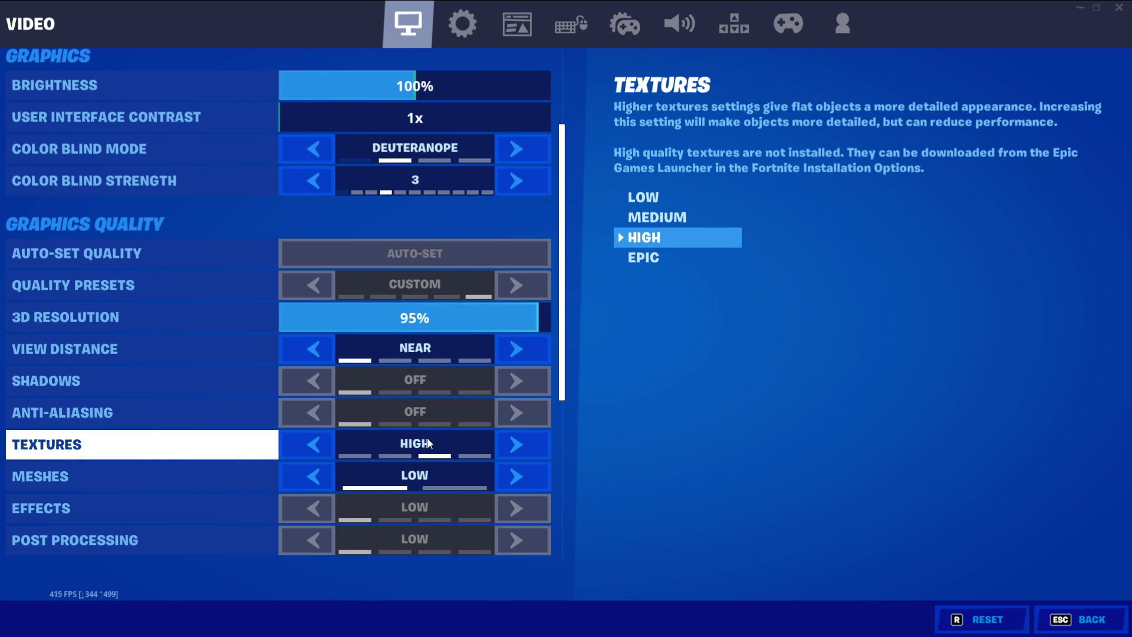
{"action": "left_click", "coordinate": [518, 450]}
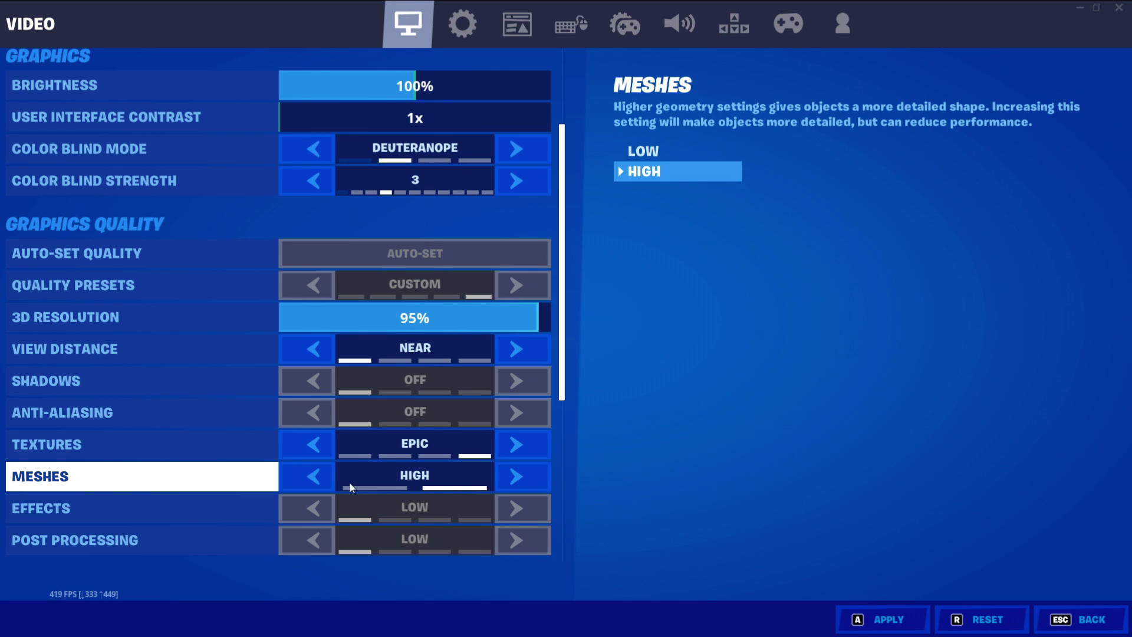
{"action": "left_click", "coordinate": [330, 449]}
{"action": "left_click", "coordinate": [514, 441]}
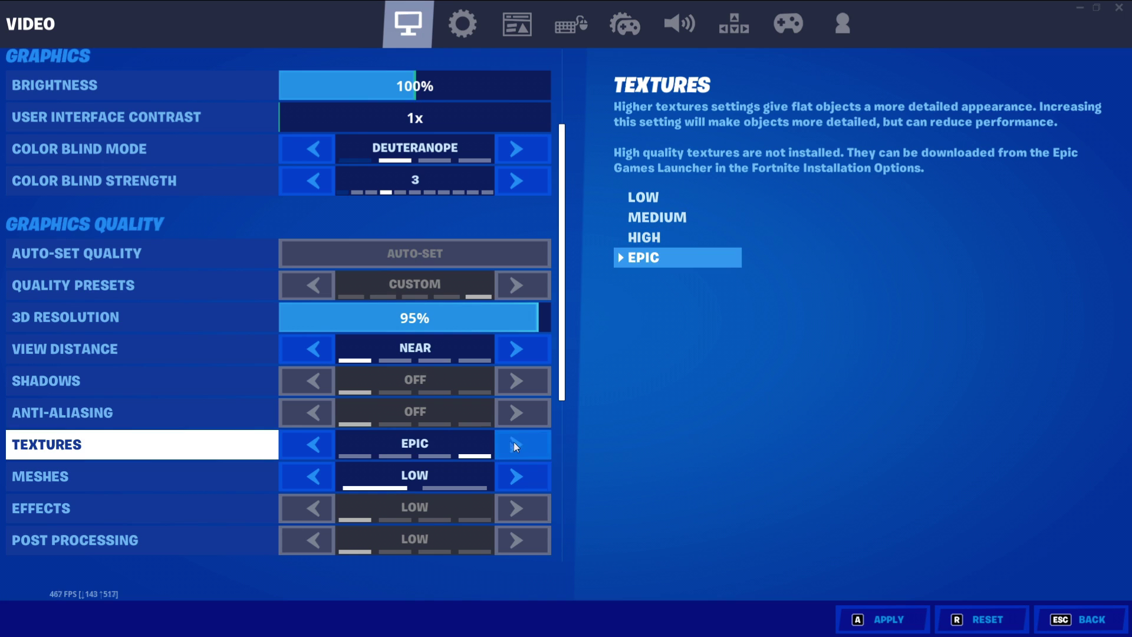
{"action": "left_click", "coordinate": [313, 450]}
{"action": "left_click", "coordinate": [300, 437]}
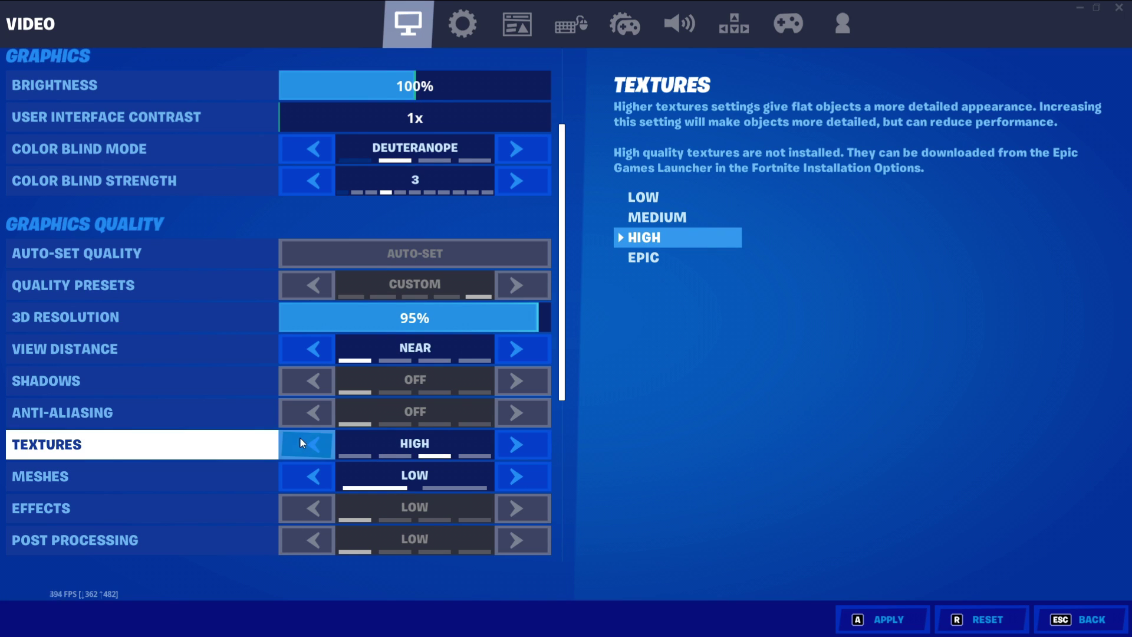
{"action": "left_click", "coordinate": [299, 441]}
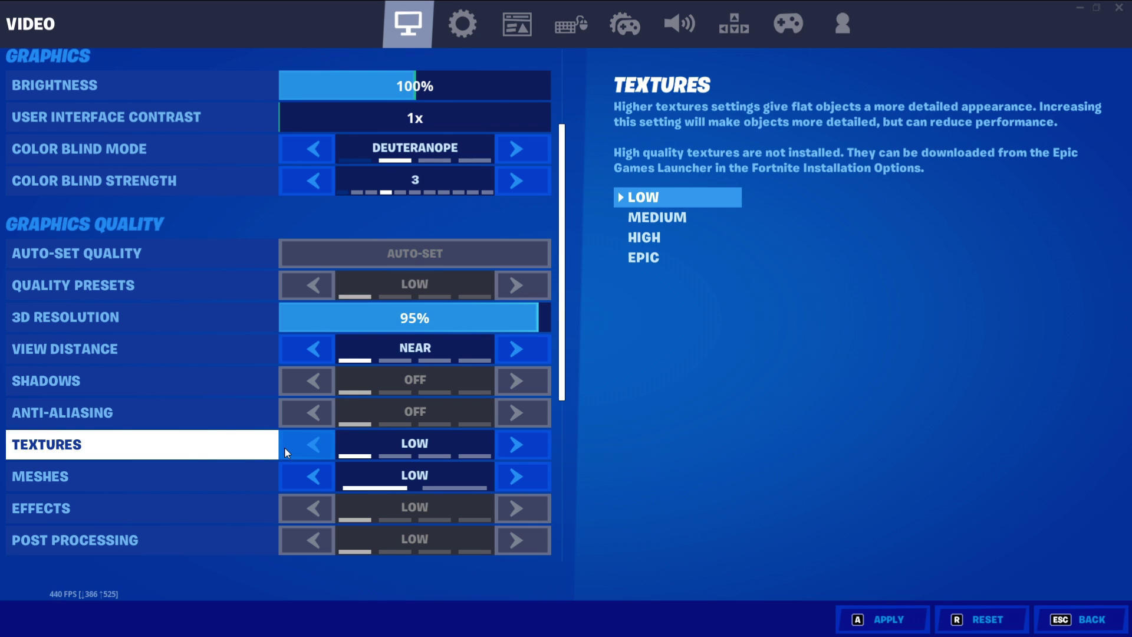
- Set Textures to High and View Distance to Near in the graphics quality settings
{"action": "left_click", "coordinate": [517, 445]}
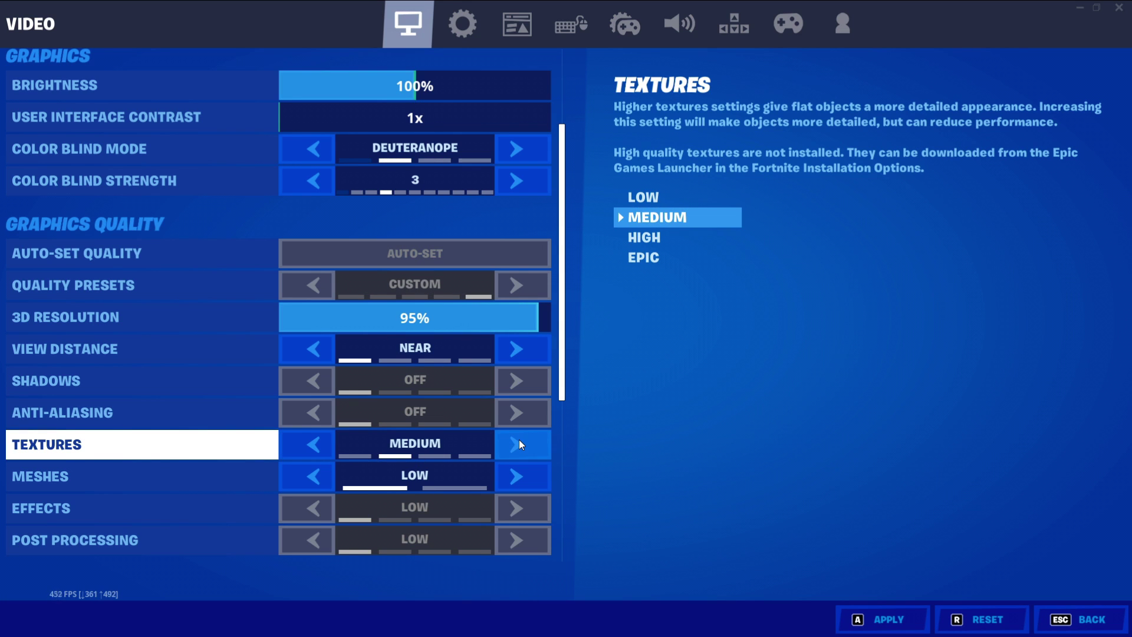
{"action": "left_click", "coordinate": [517, 446]}
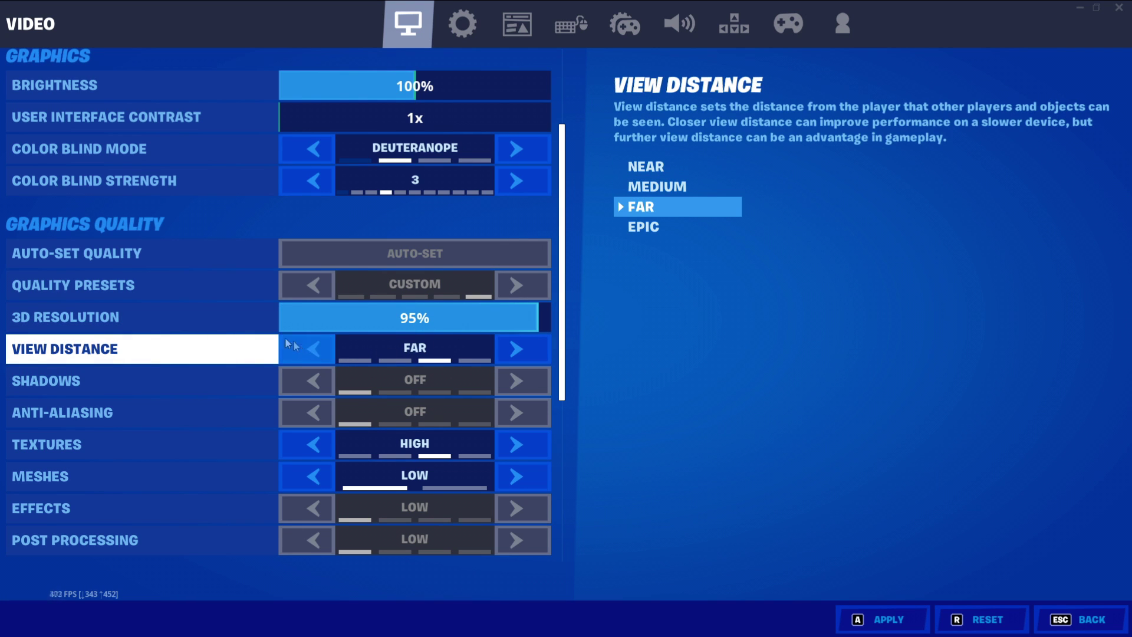
{"action": "left_click", "coordinate": [313, 356]}
{"action": "left_click", "coordinate": [319, 356]}
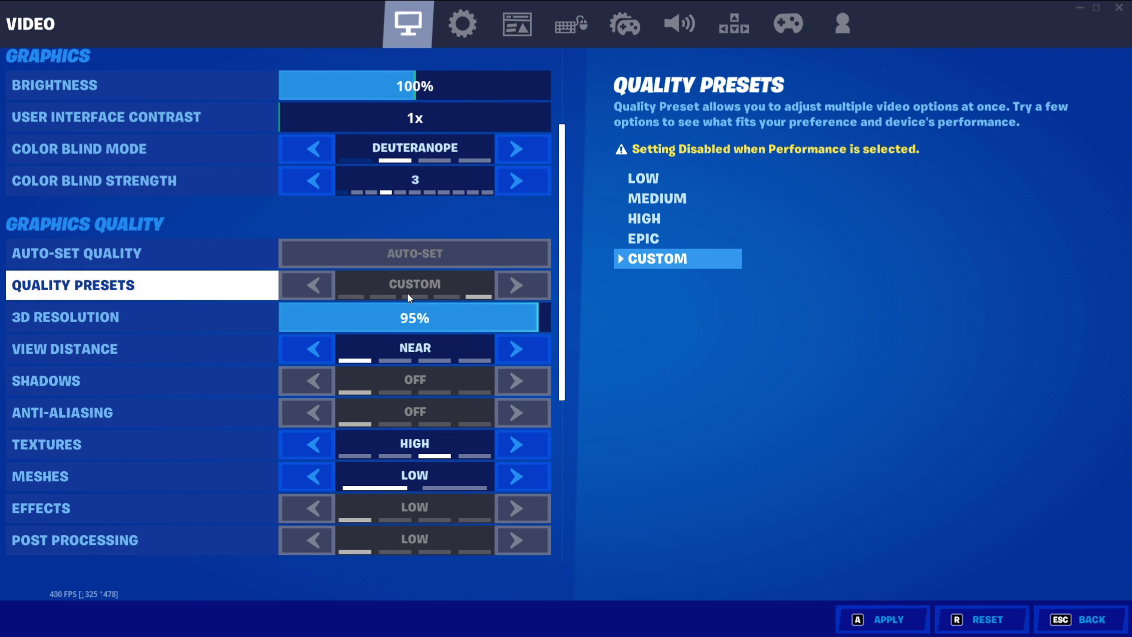
- Switch the window mode to Fullscreen and leave the video settings without applying
{"action": "scroll", "coordinate": [413, 339], "scroll_direction": "up", "scroll_amount": 1}
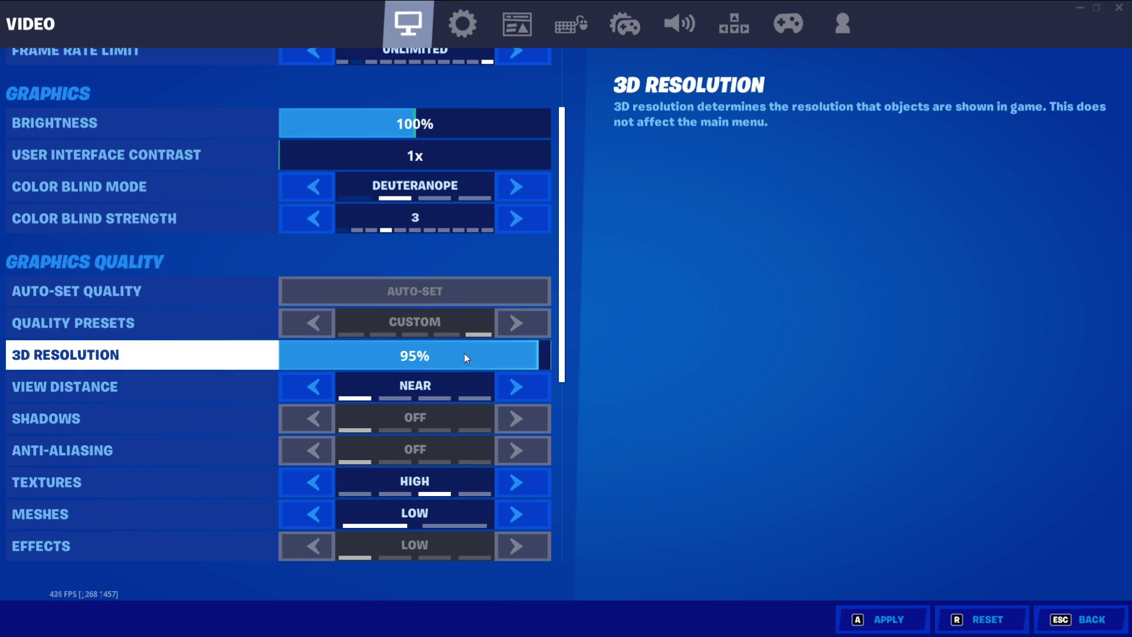
{"action": "scroll", "coordinate": [323, 337], "scroll_direction": "up", "scroll_amount": 3}
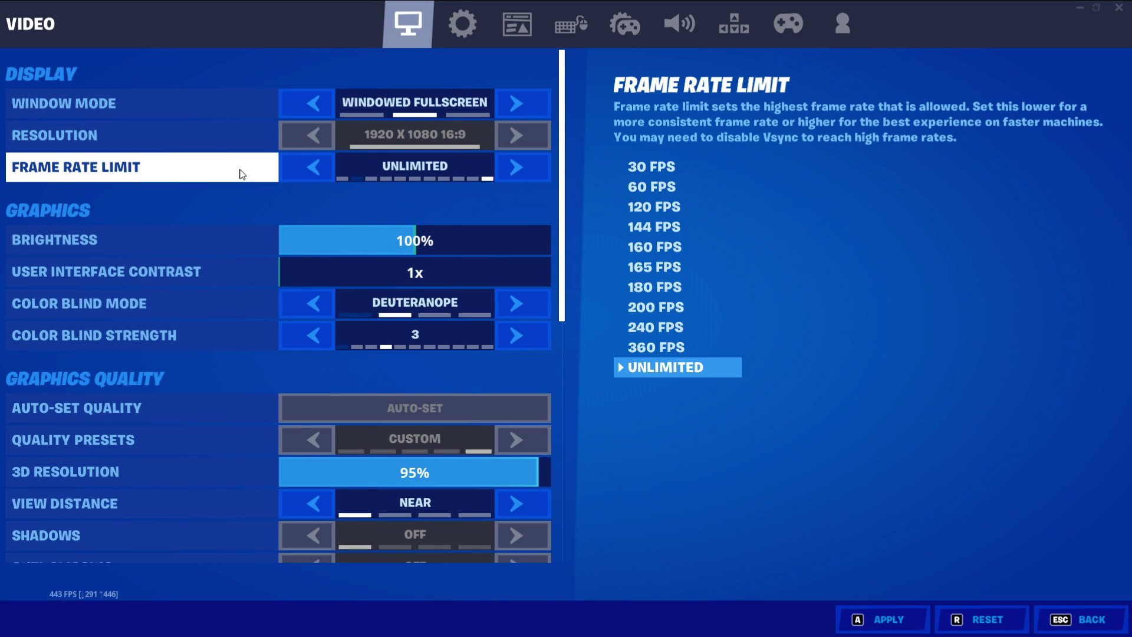
{"action": "left_click", "coordinate": [296, 106]}
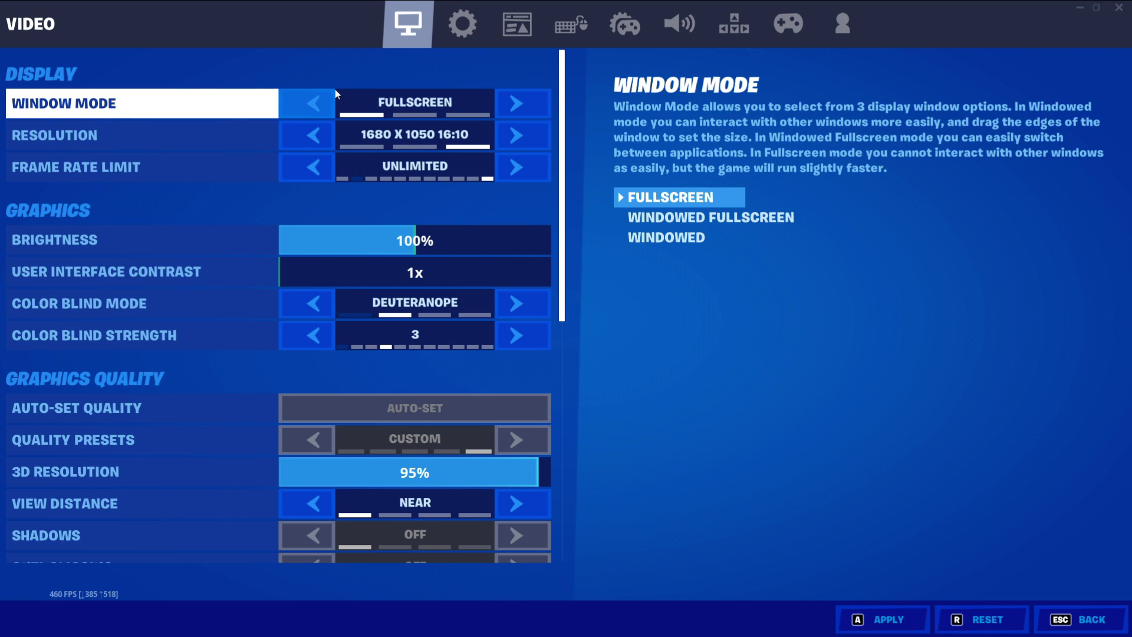
{"action": "key", "text": "Escape"}
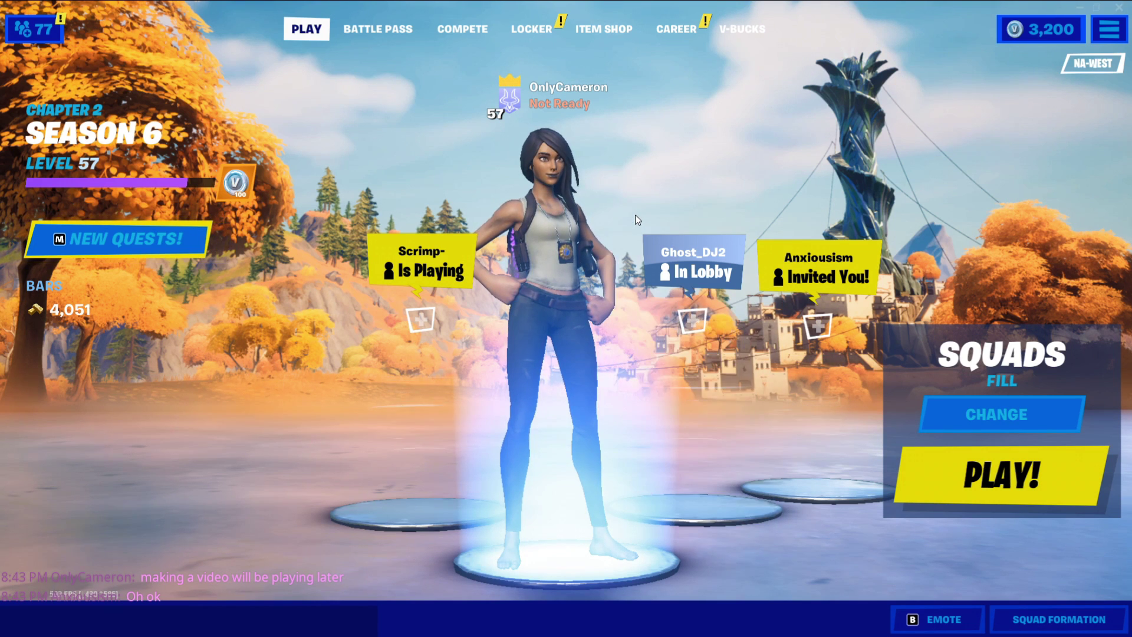
- Turn off Record Replays, Record Large Team Replays and Record Creative Mode Replays in the game settings and apply the changes
{"action": "left_click", "coordinate": [1108, 29]}
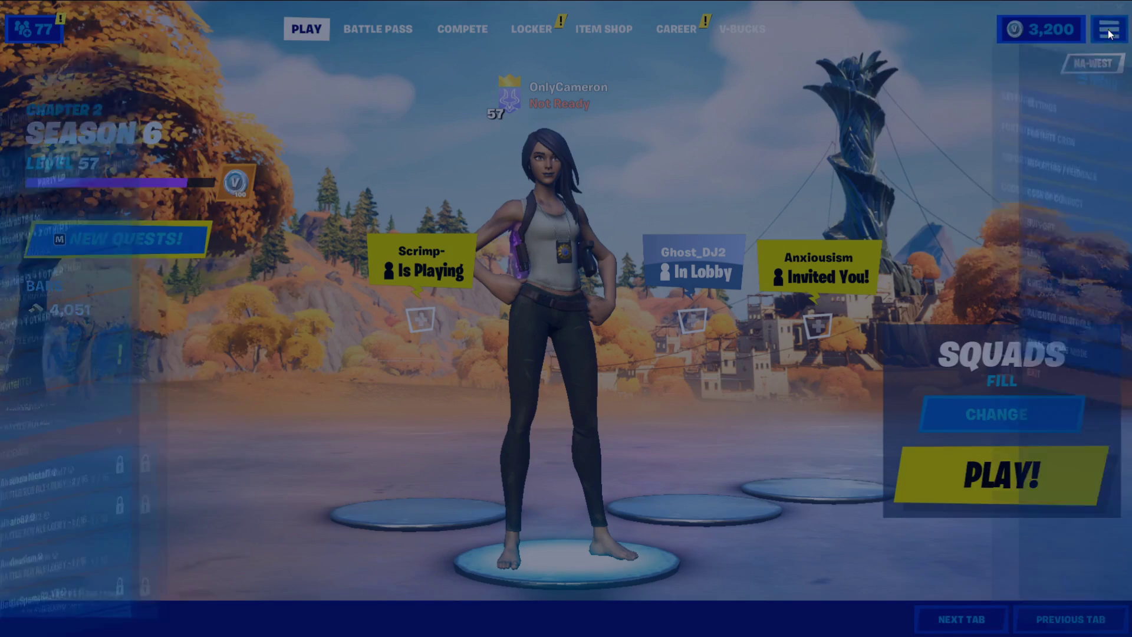
{"action": "left_click", "coordinate": [843, 65]}
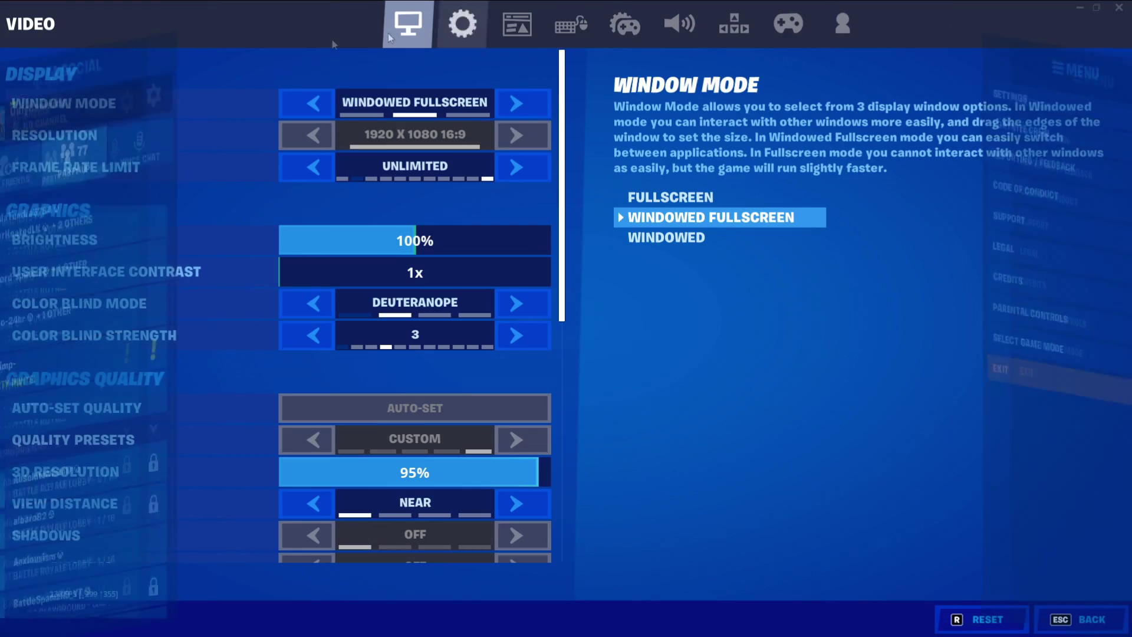
{"action": "left_click", "coordinate": [465, 24]}
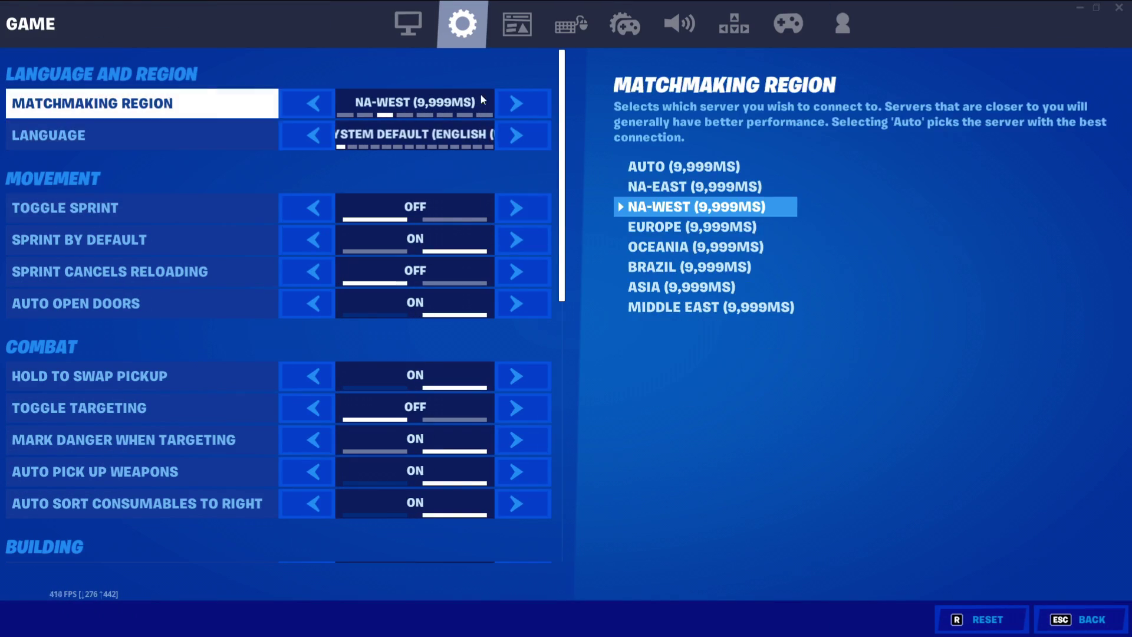
{"action": "scroll", "coordinate": [491, 204], "scroll_direction": "down", "scroll_amount": 10}
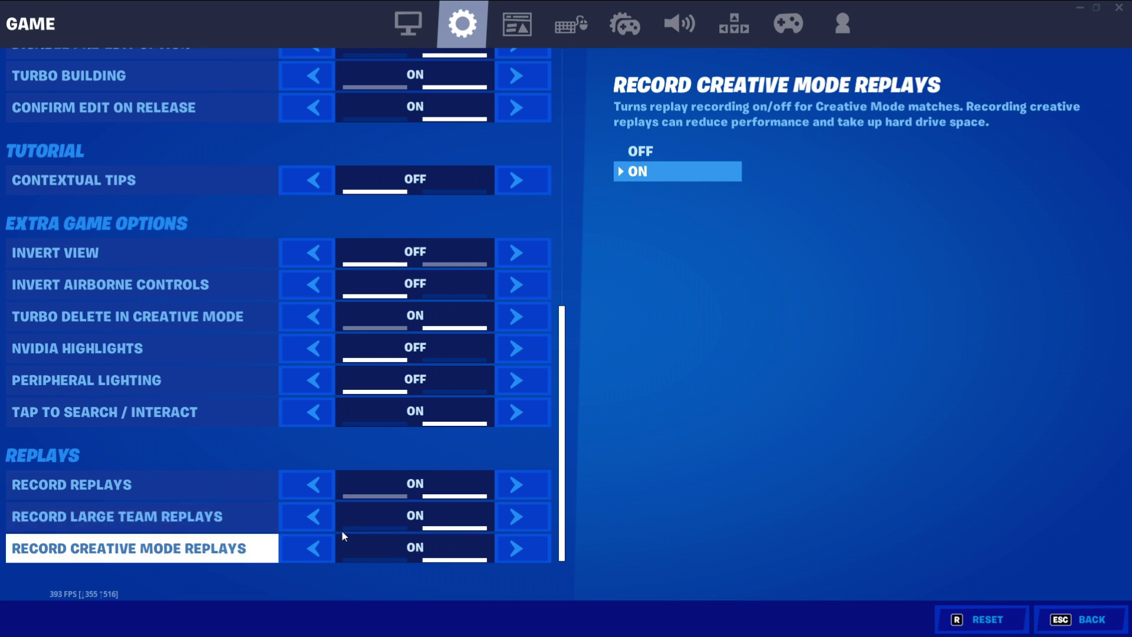
{"action": "left_click", "coordinate": [316, 499]}
{"action": "left_click", "coordinate": [310, 521]}
{"action": "left_click", "coordinate": [319, 549]}
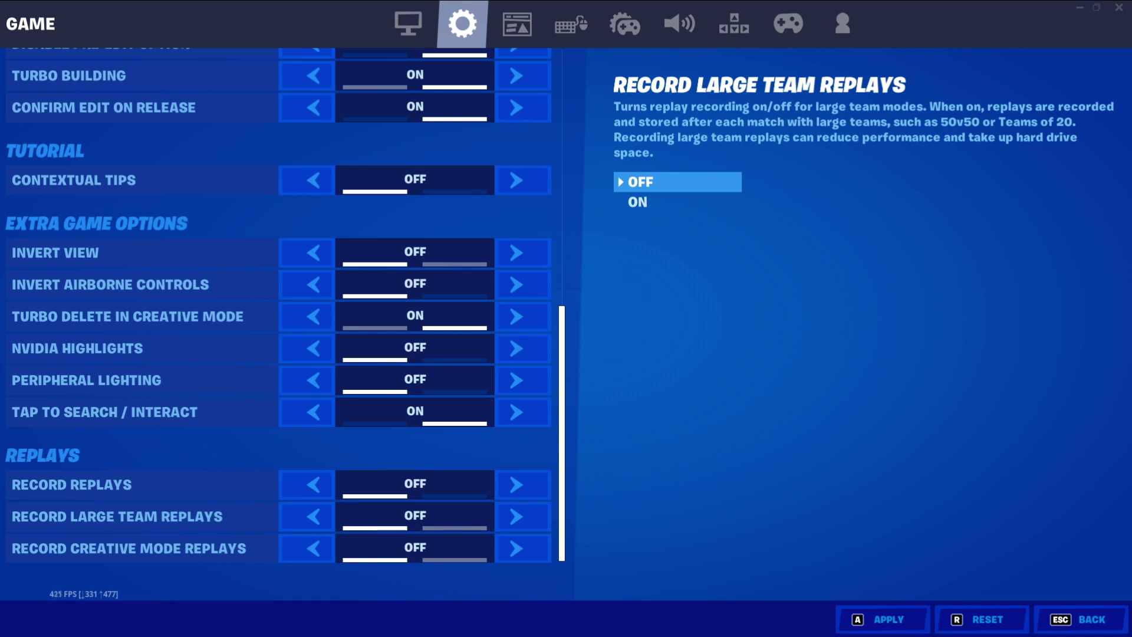
{"action": "left_click", "coordinate": [907, 623]}
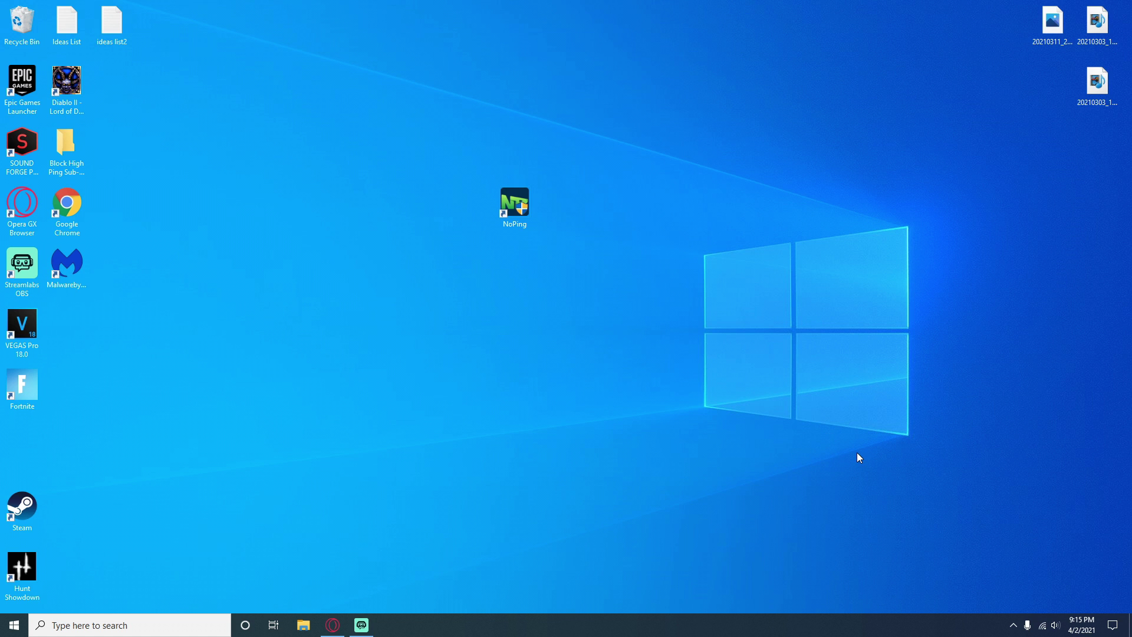
- Check the hidden Windows system tray icons for apps running in the background
{"action": "left_click", "coordinate": [1014, 625]}
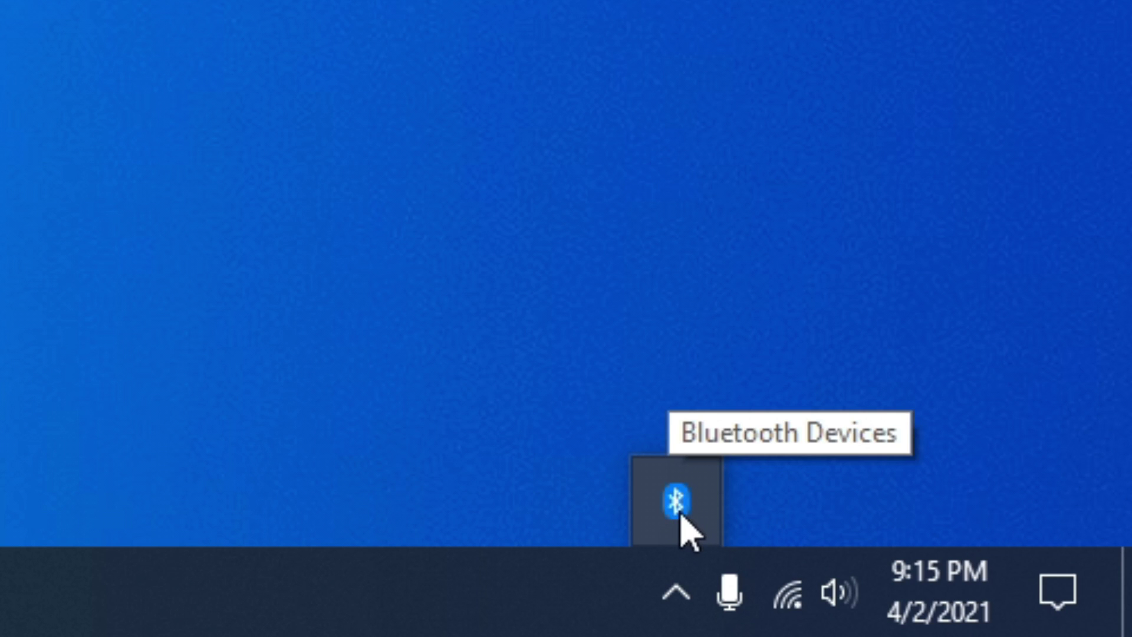
{"action": "left_click", "coordinate": [597, 378]}
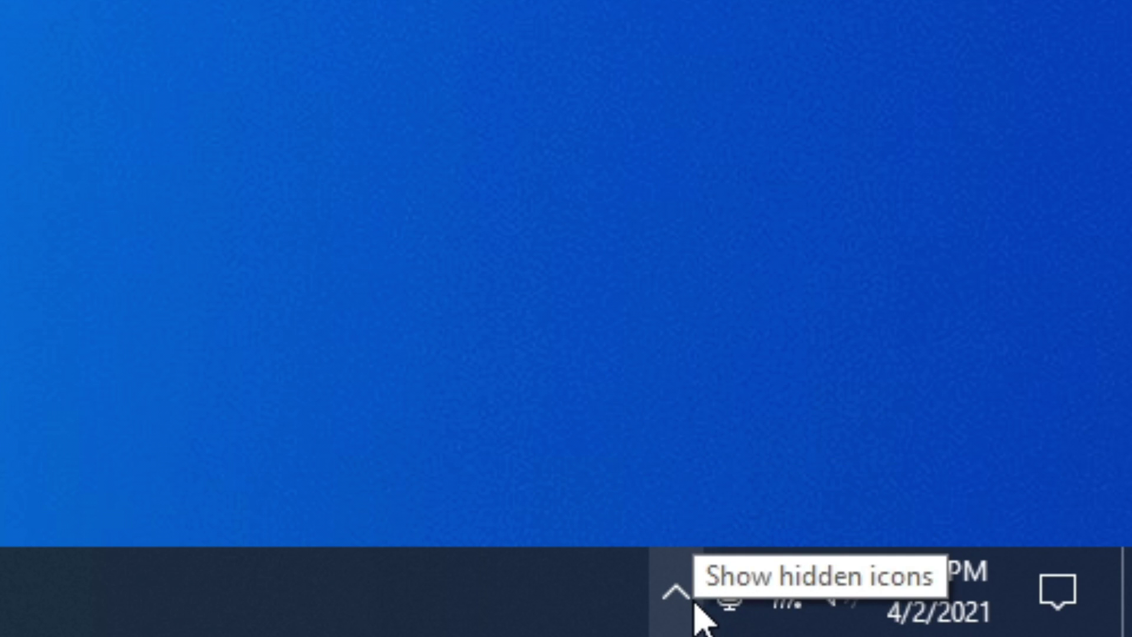
{"action": "left_click", "coordinate": [675, 601]}
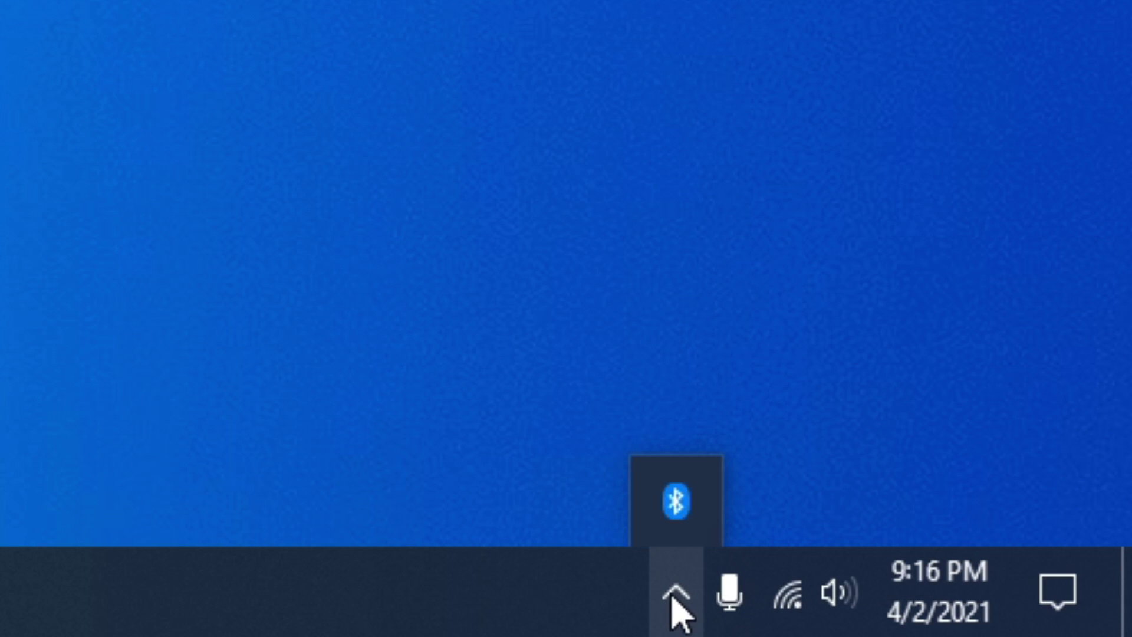
- Close the Opera GX browser window that is still running on the Windows taskbar
{"action": "left_click", "coordinate": [549, 495]}
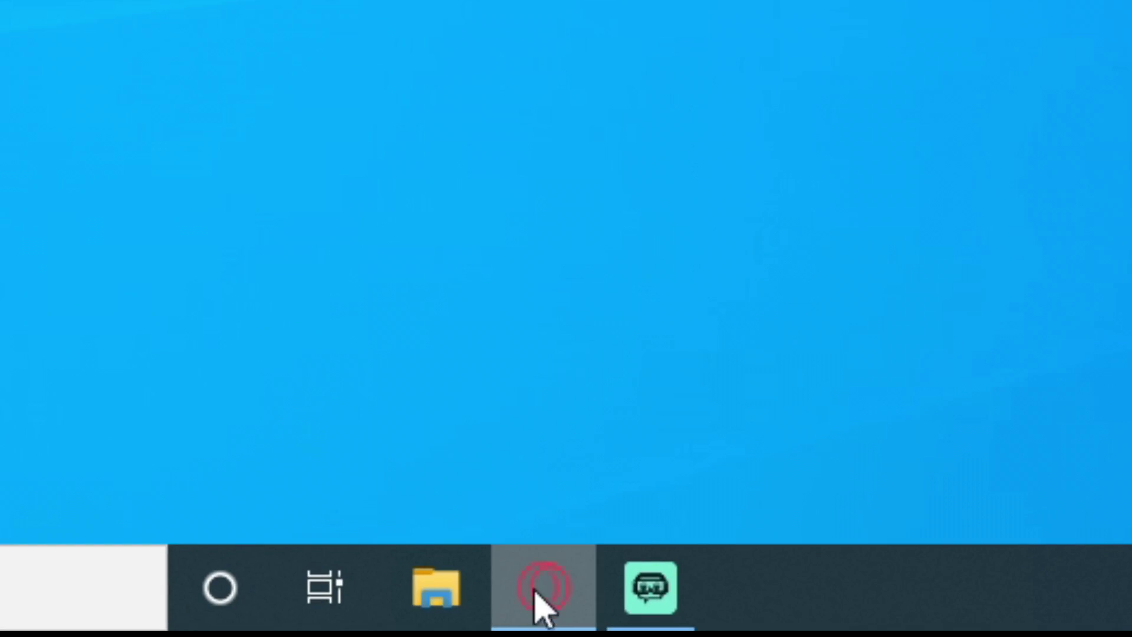
{"action": "right_click", "coordinate": [331, 629]}
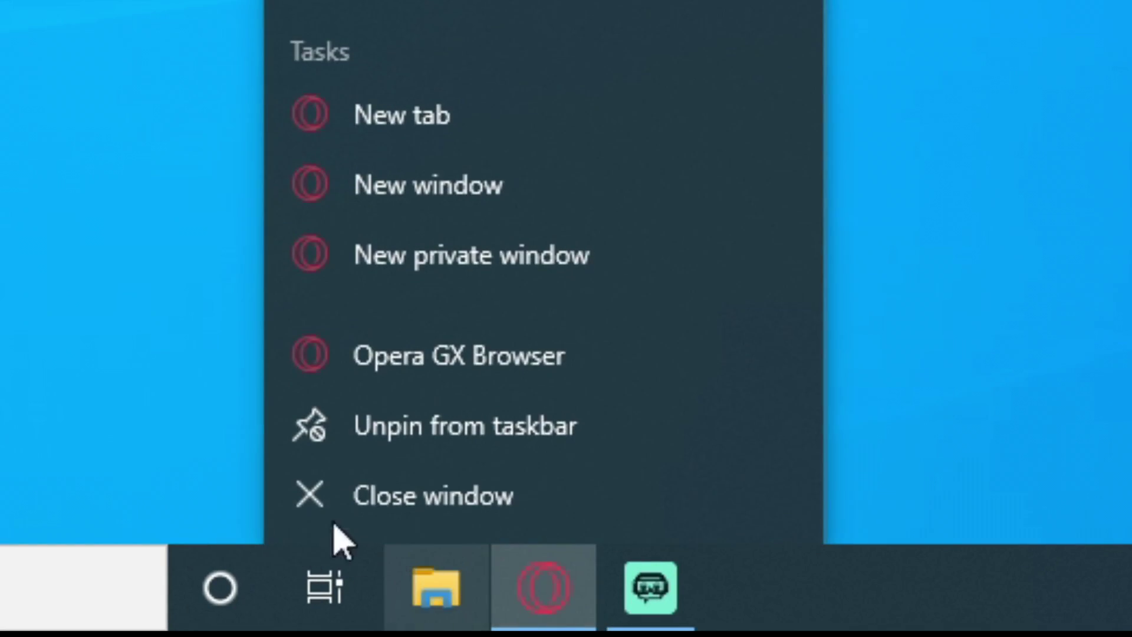
{"action": "left_click", "coordinate": [345, 506]}
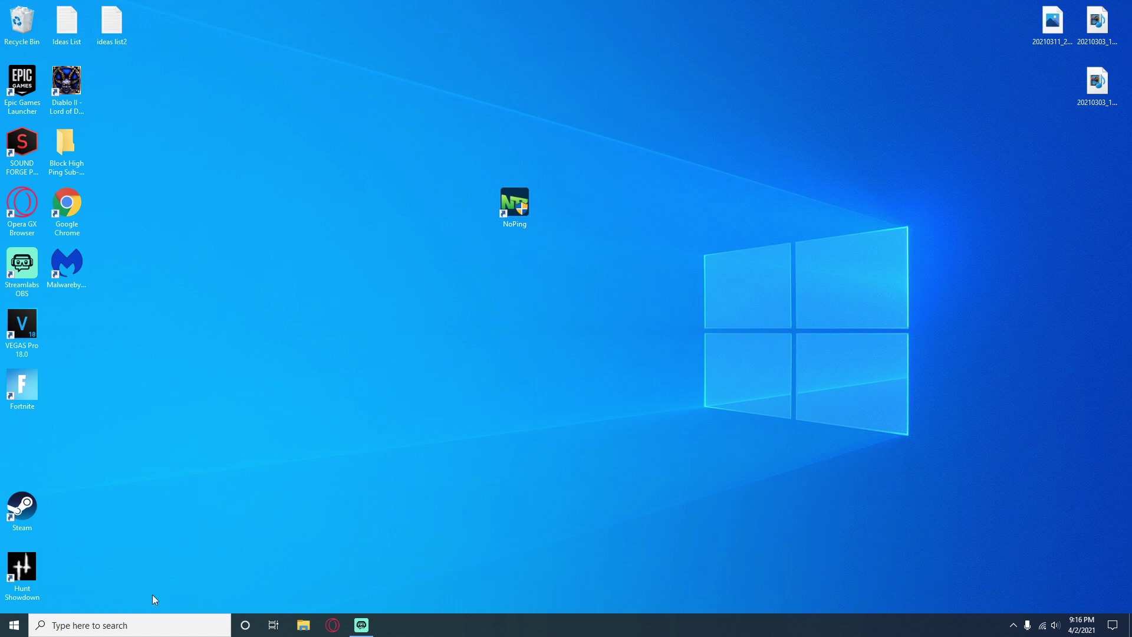
- Switch to the Epic Games Launcher, review the Minimize To System Tray preference in its settings, and close the launcher
{"action": "left_click", "coordinate": [155, 624]}
{"action": "type", "text": "epic games lau"}
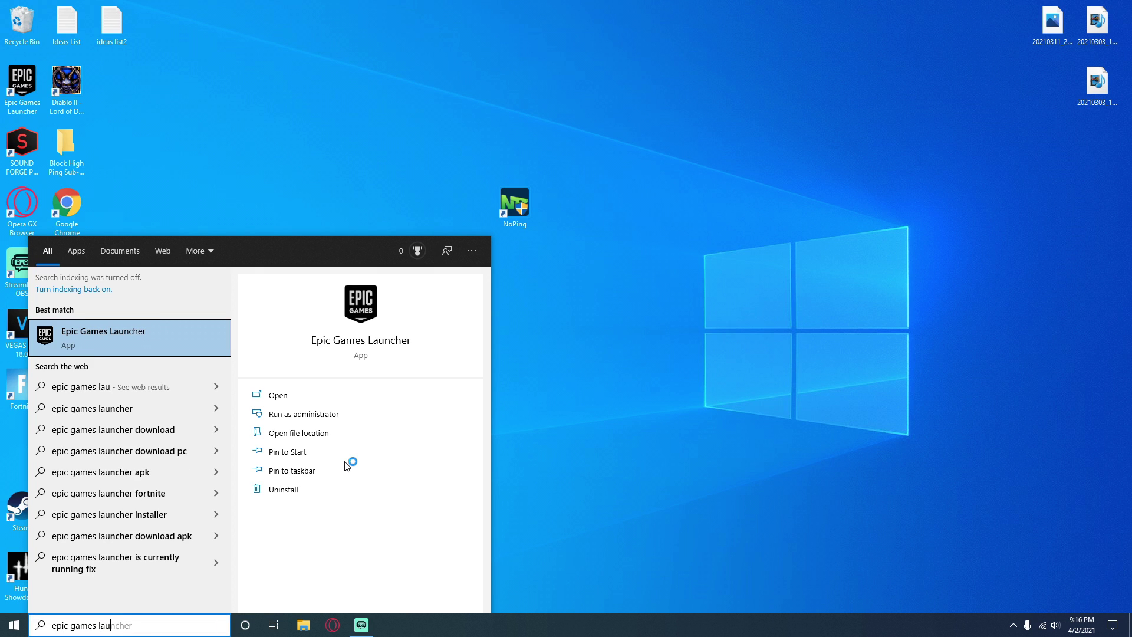
{"action": "left_click", "coordinate": [207, 342]}
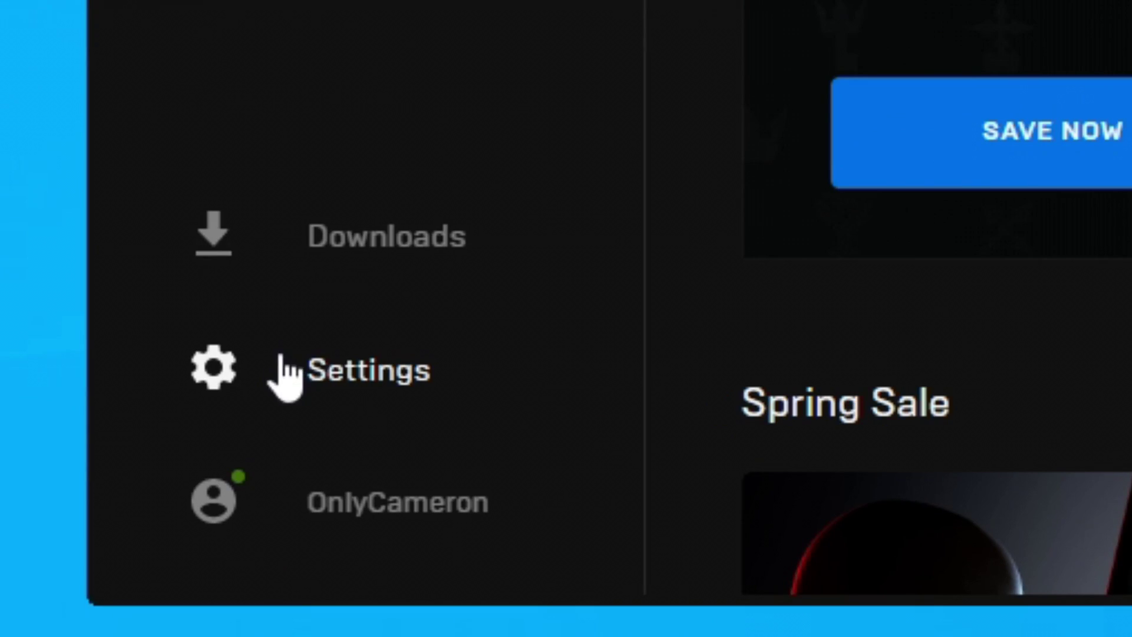
{"action": "left_click", "coordinate": [294, 369]}
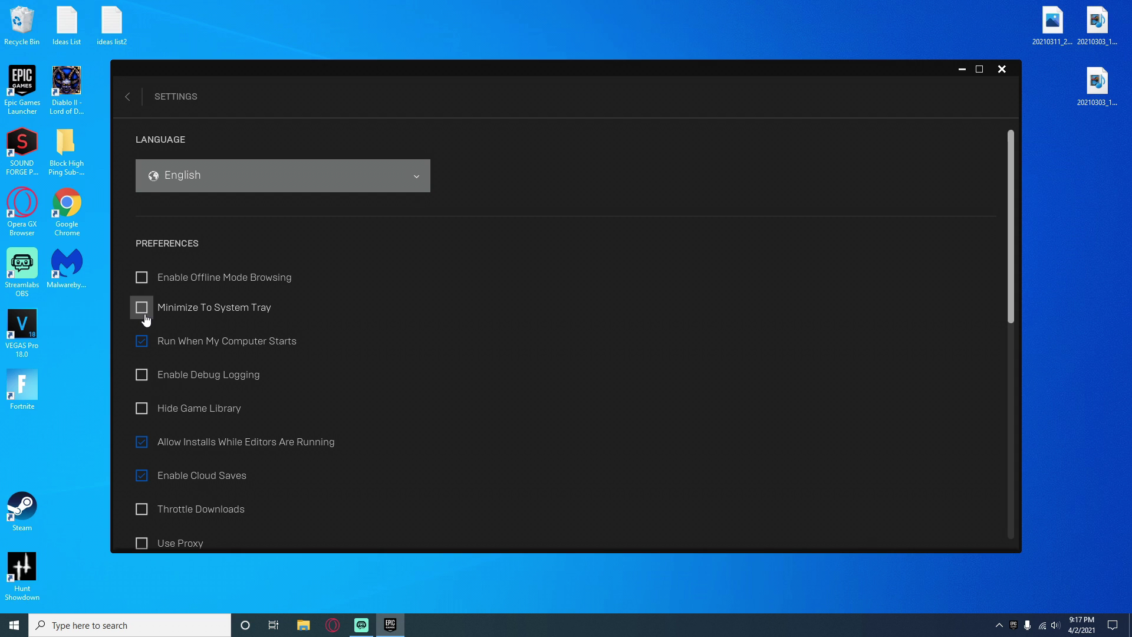
{"action": "left_click", "coordinate": [131, 105]}
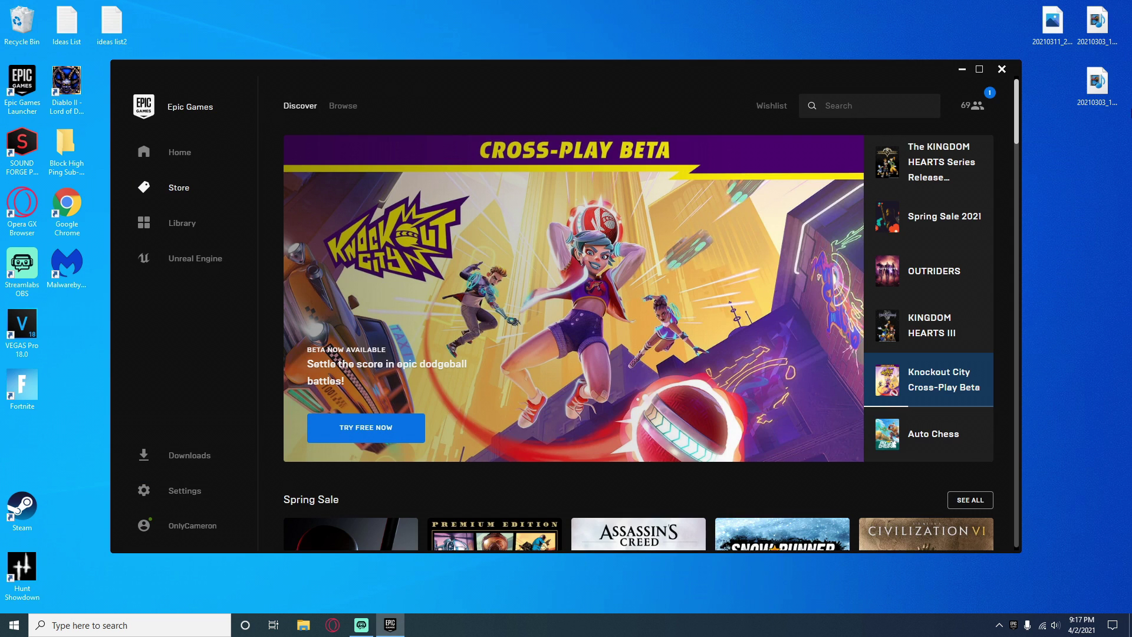
{"action": "left_click", "coordinate": [1002, 69]}
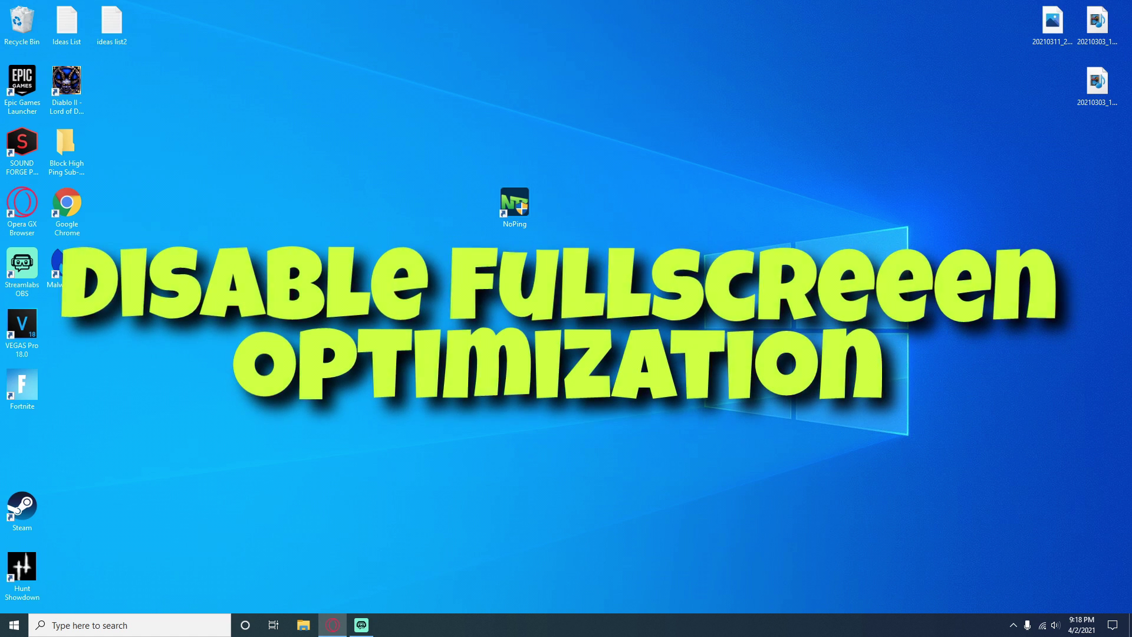
{"action": "left_click", "coordinate": [117, 626]}
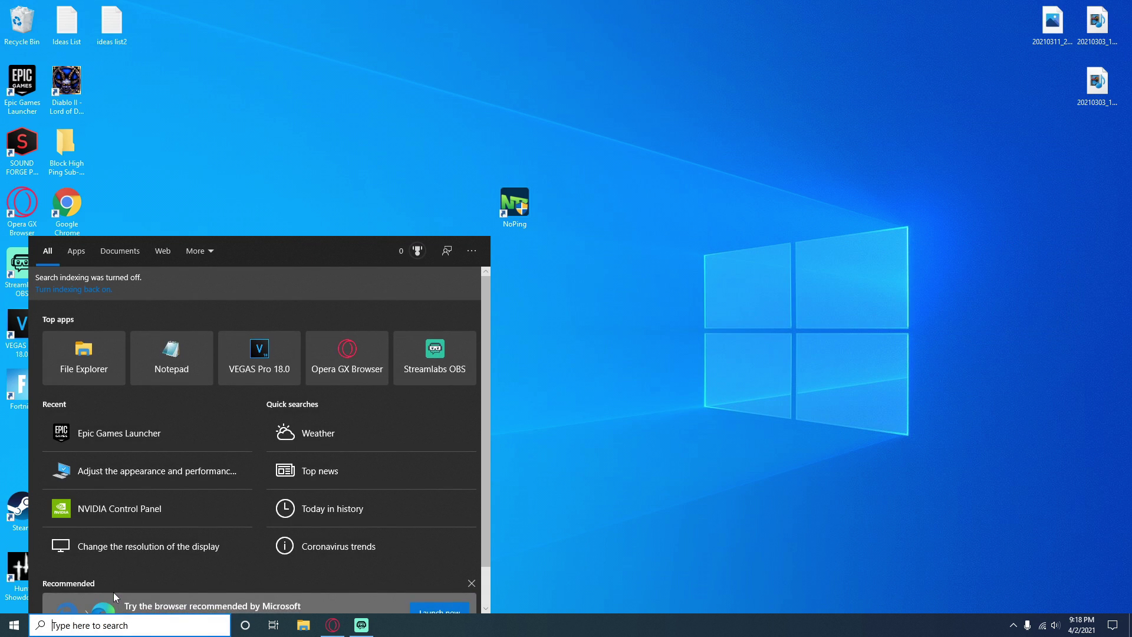
{"action": "left_click", "coordinate": [675, 285]}
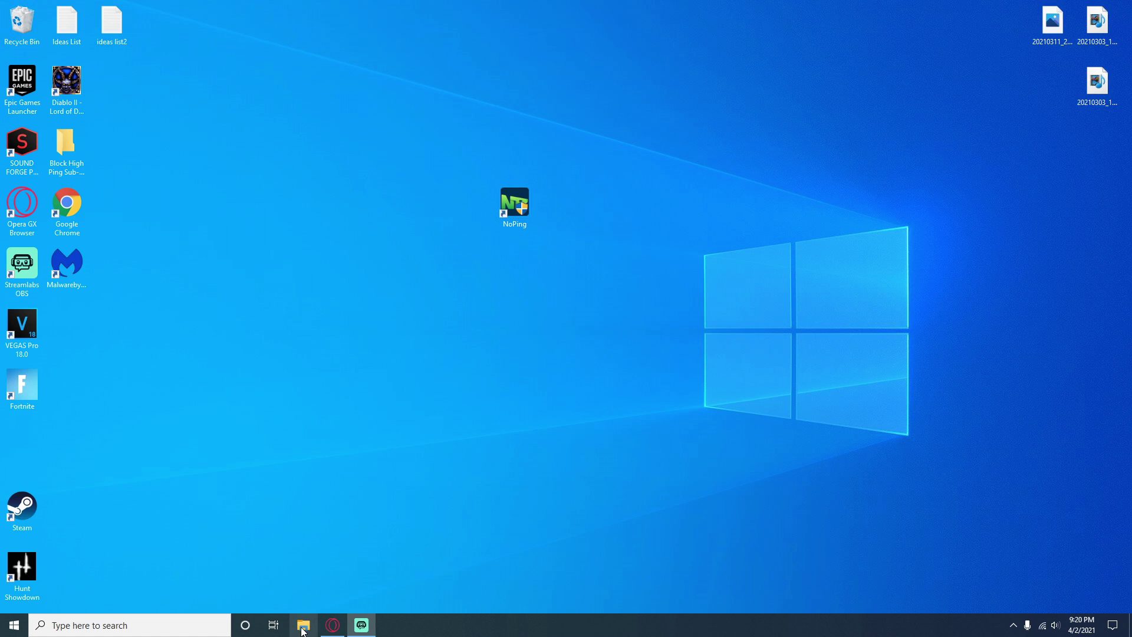
- In File Explorer, open the folder C:\Program Files\Epic Games\Fortnite\FortniteGame\Binaries\Win64
{"action": "left_click", "coordinate": [302, 626]}
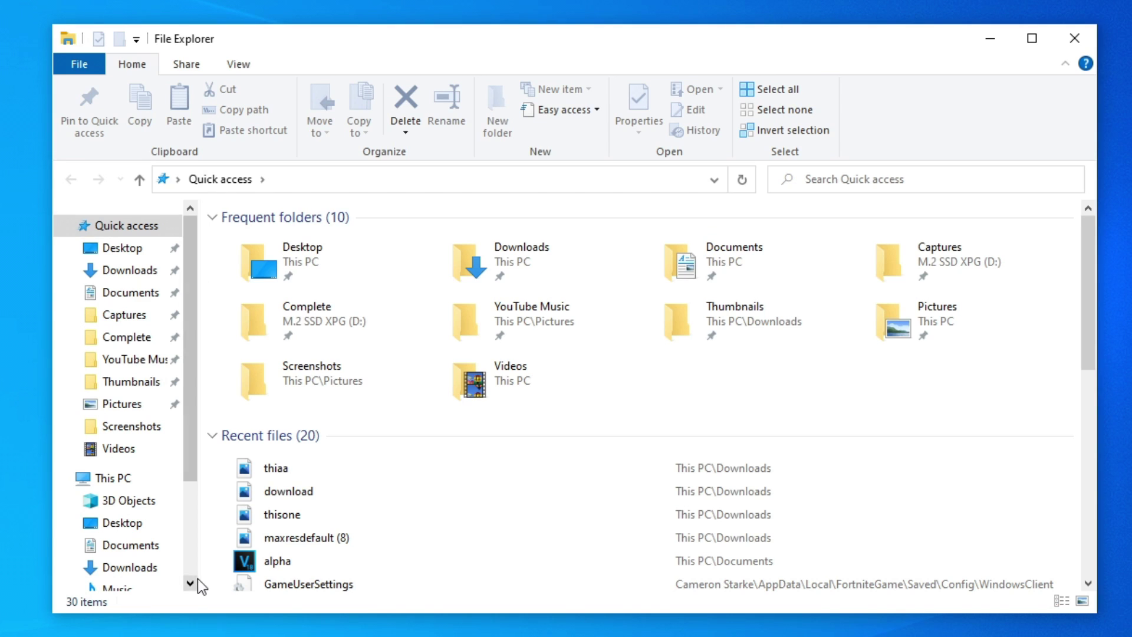
{"action": "left_click", "coordinate": [123, 481]}
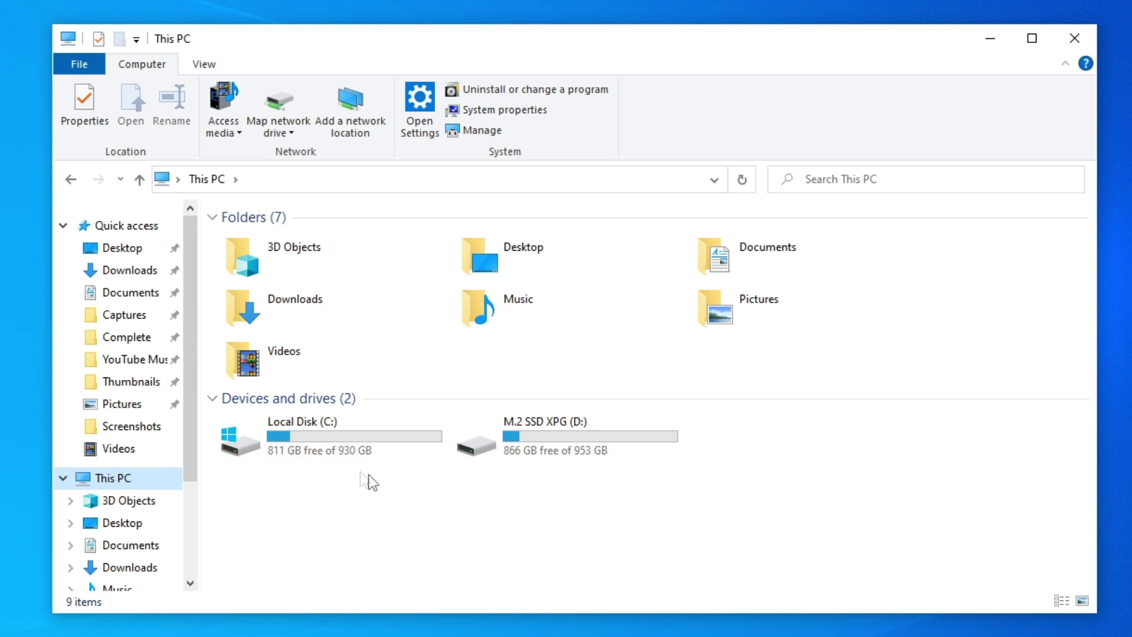
{"action": "double_click", "coordinate": [291, 434]}
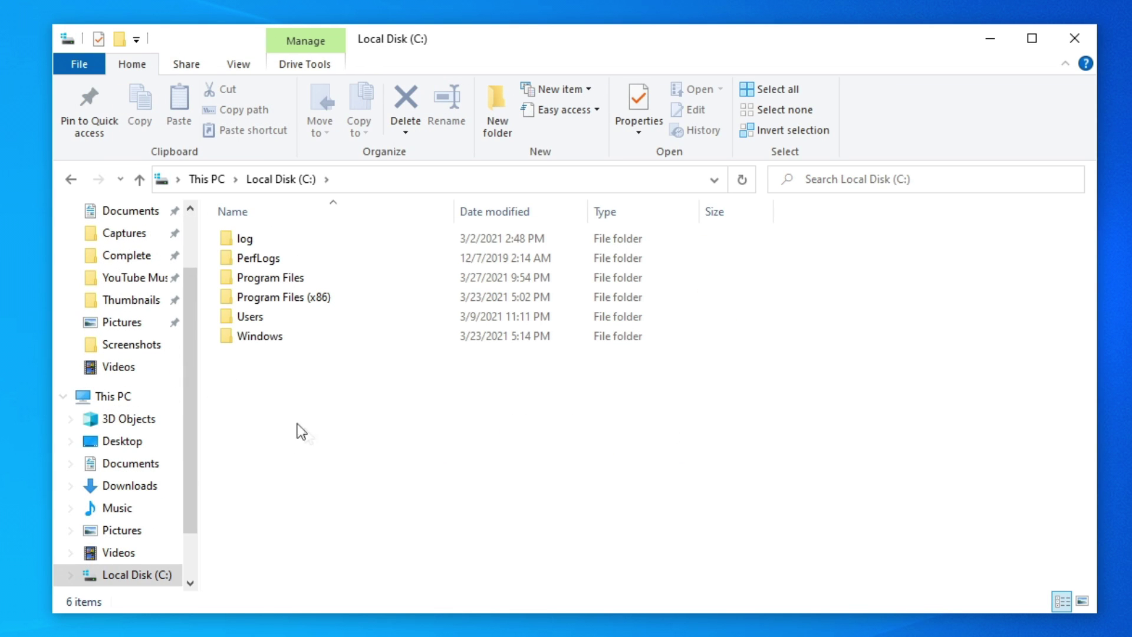
{"action": "left_click", "coordinate": [261, 278]}
{"action": "double_click", "coordinate": [261, 278]}
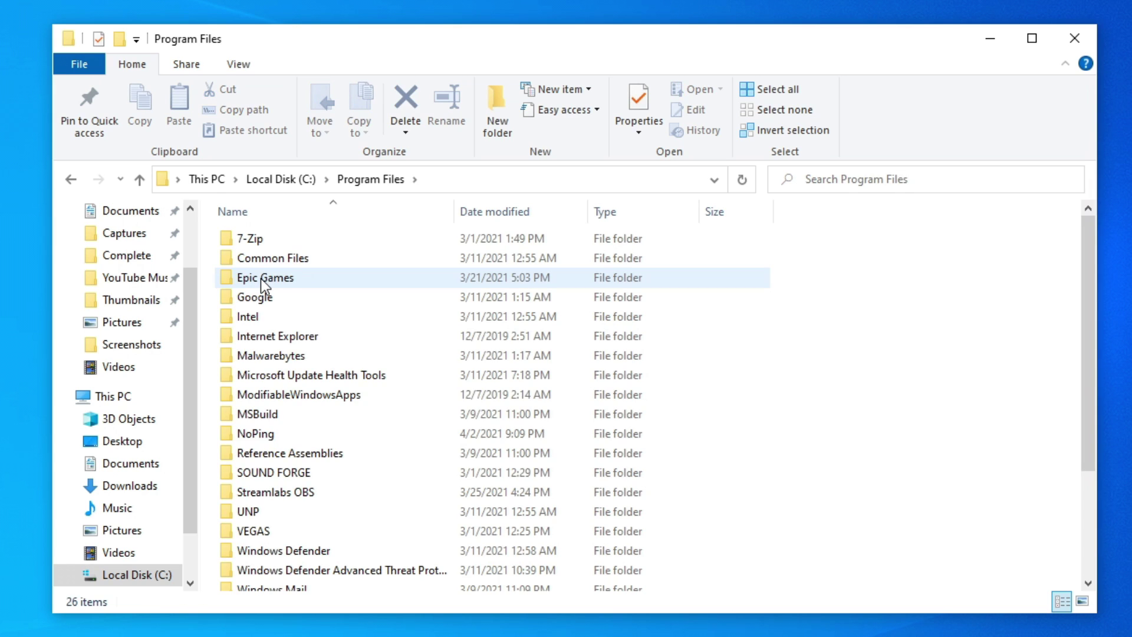
{"action": "double_click", "coordinate": [262, 279]}
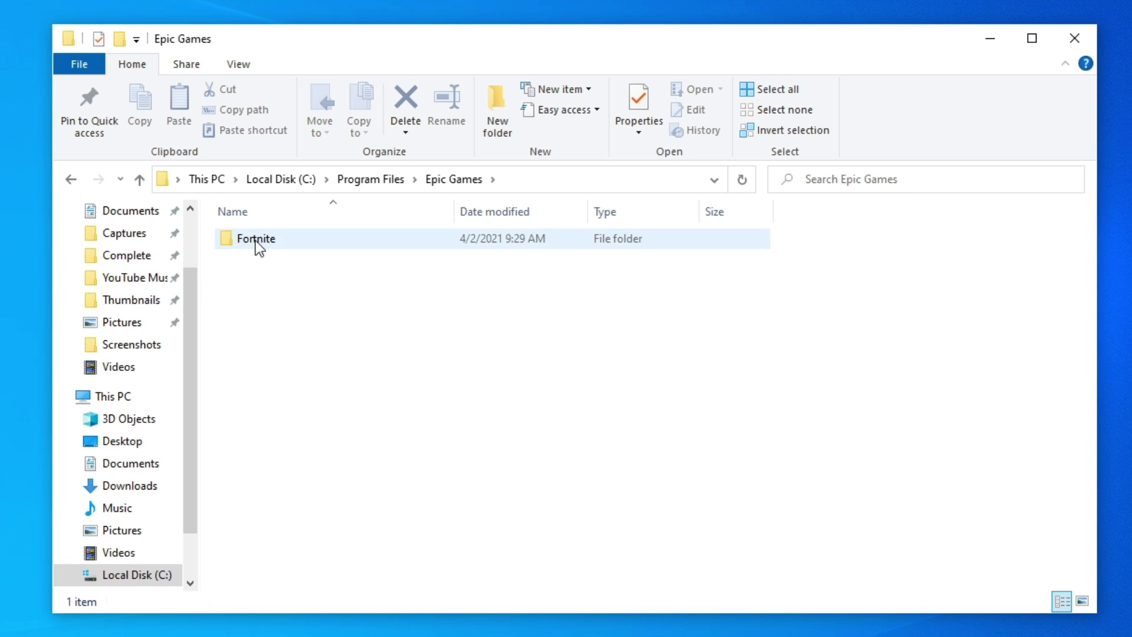
{"action": "double_click", "coordinate": [256, 241]}
{"action": "double_click", "coordinate": [263, 277]}
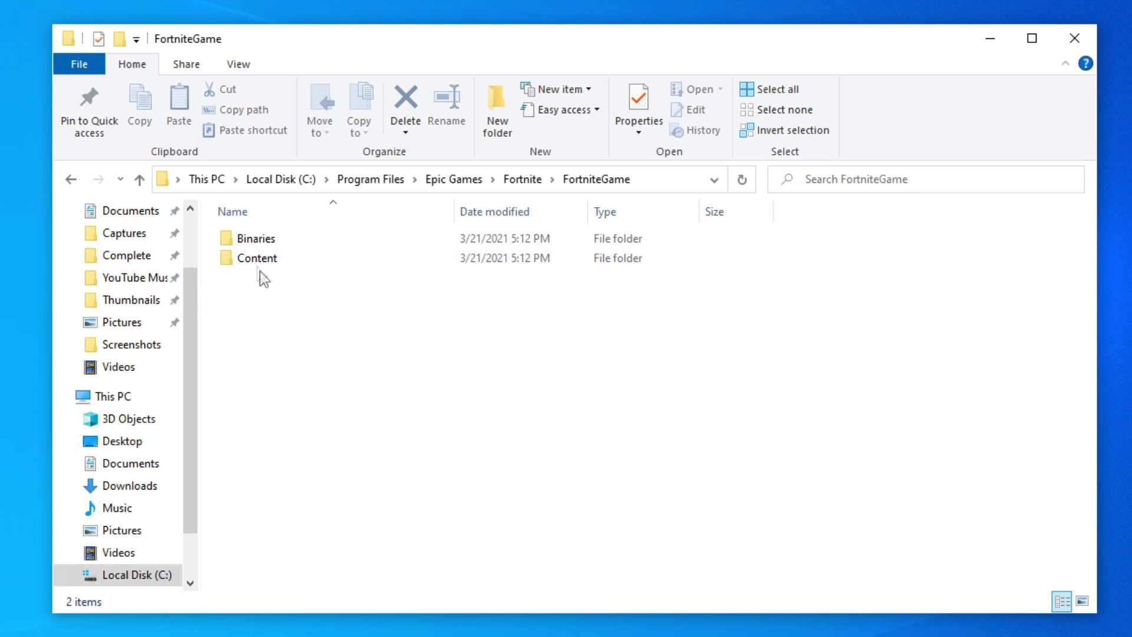
{"action": "double_click", "coordinate": [256, 237]}
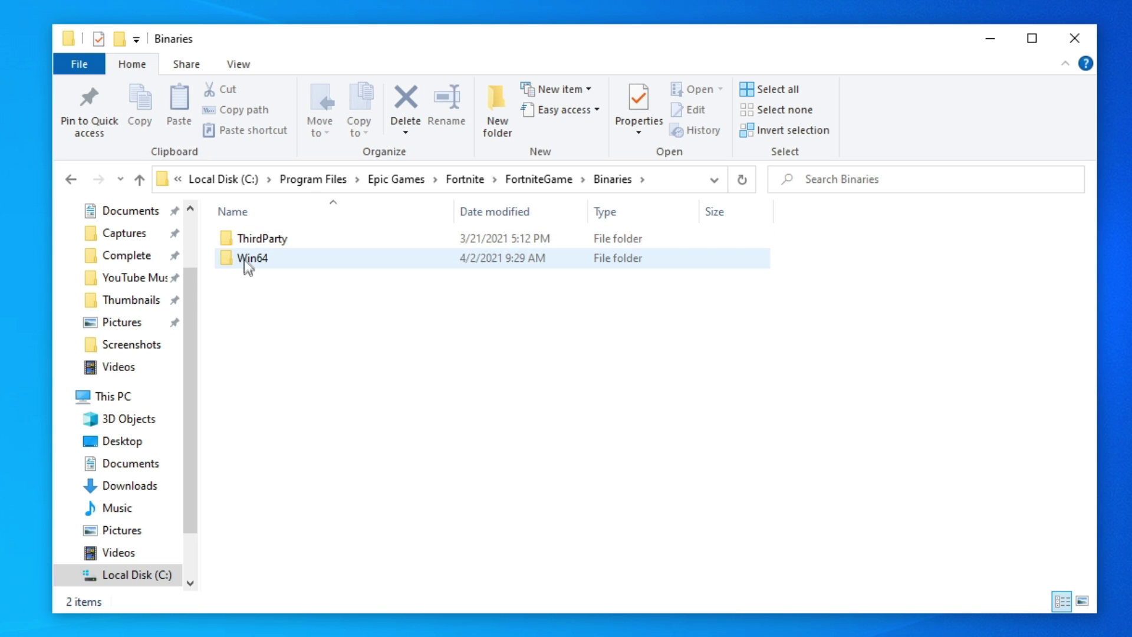
{"action": "double_click", "coordinate": [244, 257]}
- Turn on Disable fullscreen optimizations in the compatibility properties of FortniteClient-Win64-Shipping
{"action": "scroll", "coordinate": [292, 359], "scroll_direction": "down", "scroll_amount": 13}
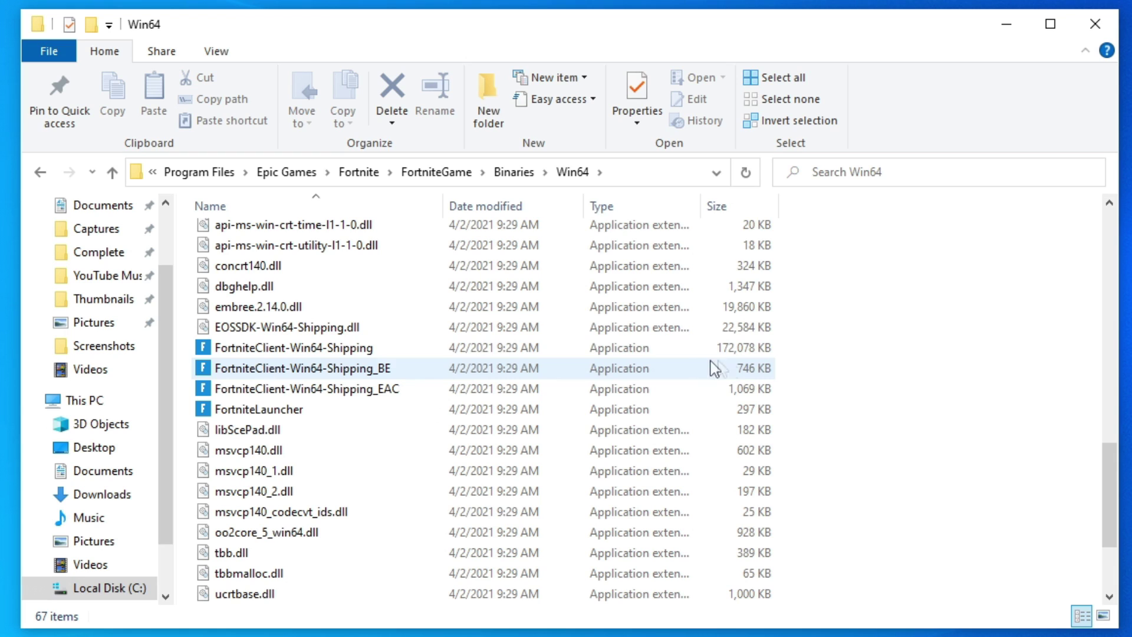
{"action": "right_click", "coordinate": [353, 348]}
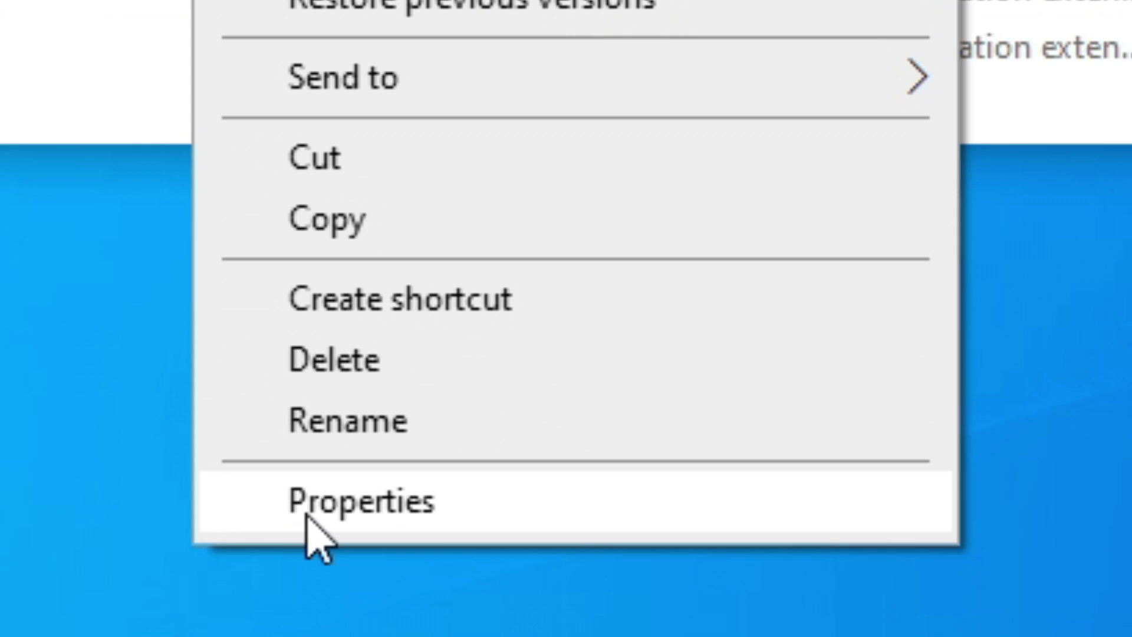
{"action": "left_click", "coordinate": [302, 516]}
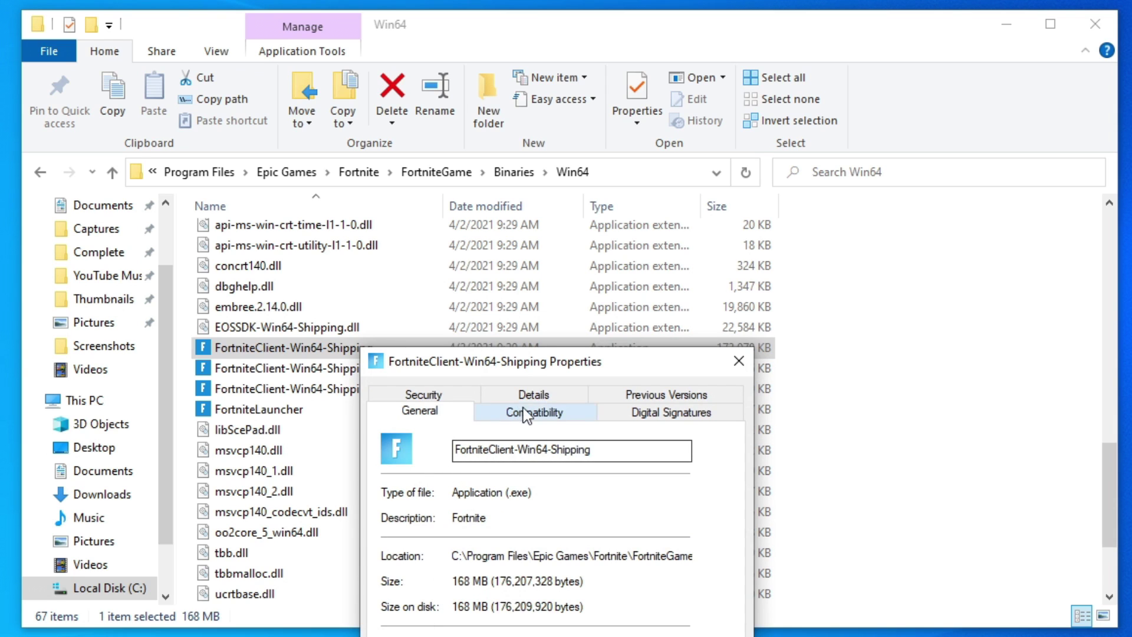
{"action": "left_click_drag", "start_coordinate": [575, 361], "coordinate": [481, 159]}
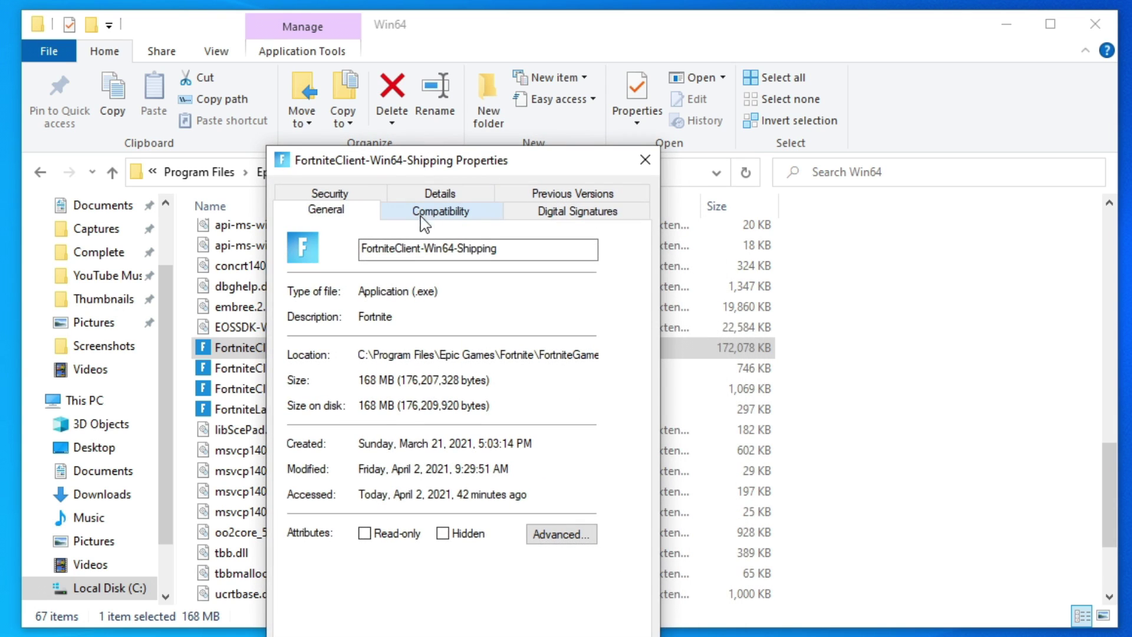
{"action": "left_click", "coordinate": [442, 215]}
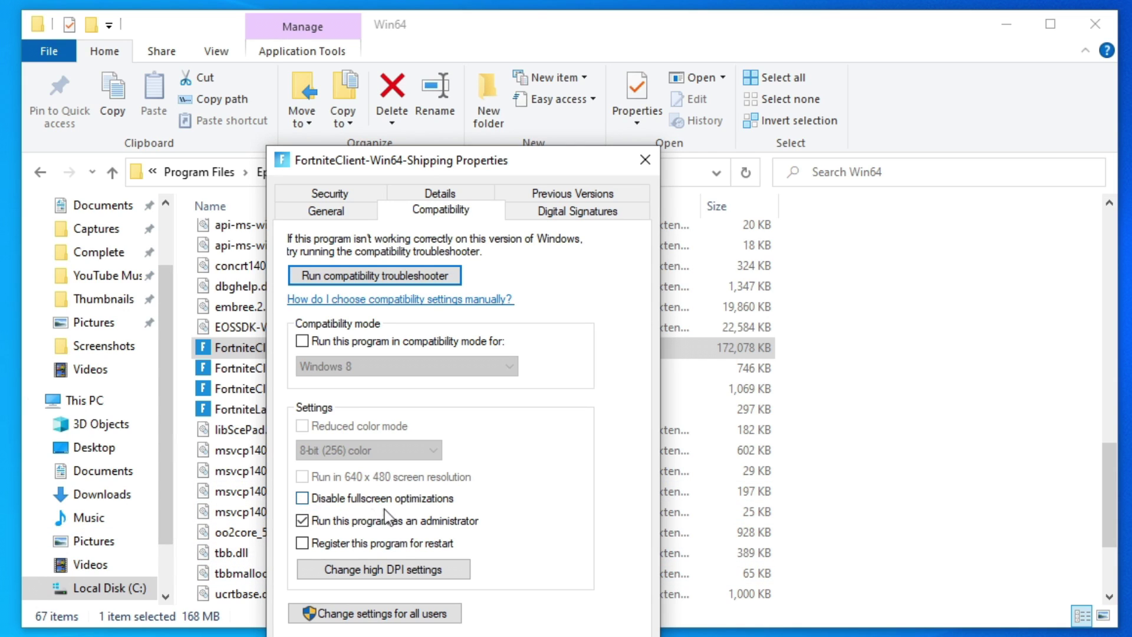
{"action": "left_click", "coordinate": [302, 501]}
- Override the high DPI scaling behavior with scaling performed by Application, and apply the compatibility changes
{"action": "left_click", "coordinate": [364, 573]}
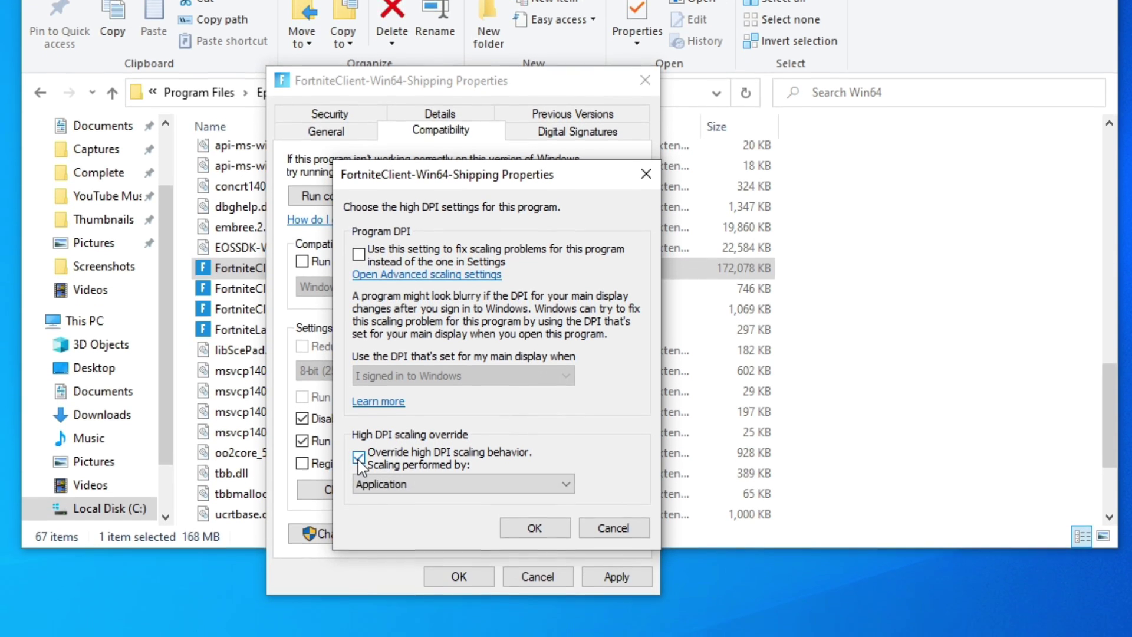
{"action": "left_click", "coordinate": [358, 536]}
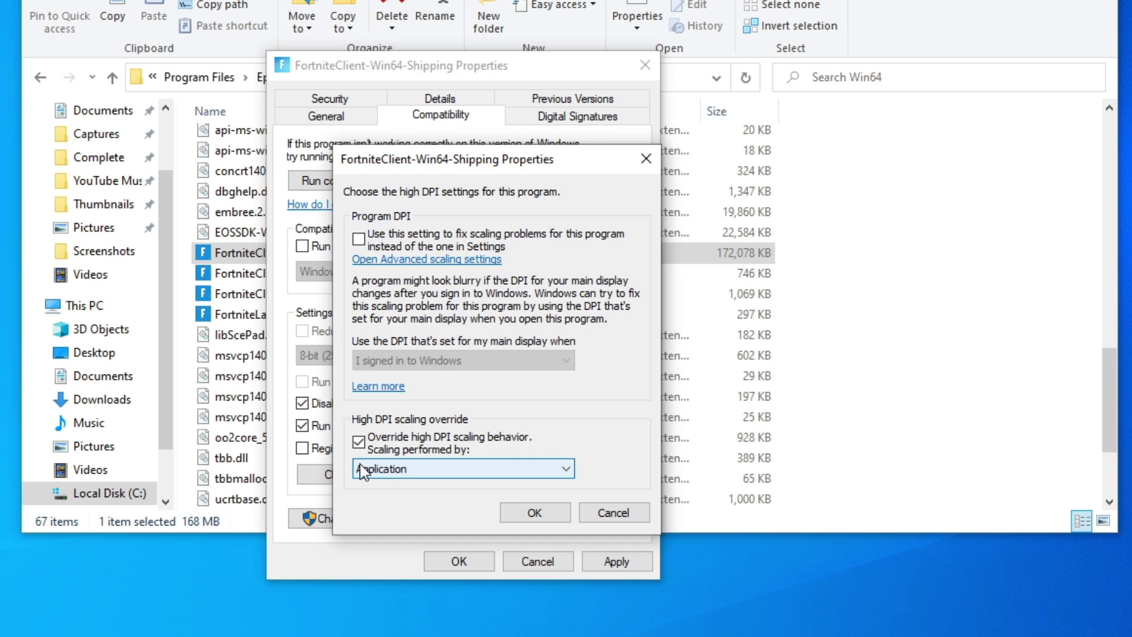
{"action": "left_click", "coordinate": [541, 516]}
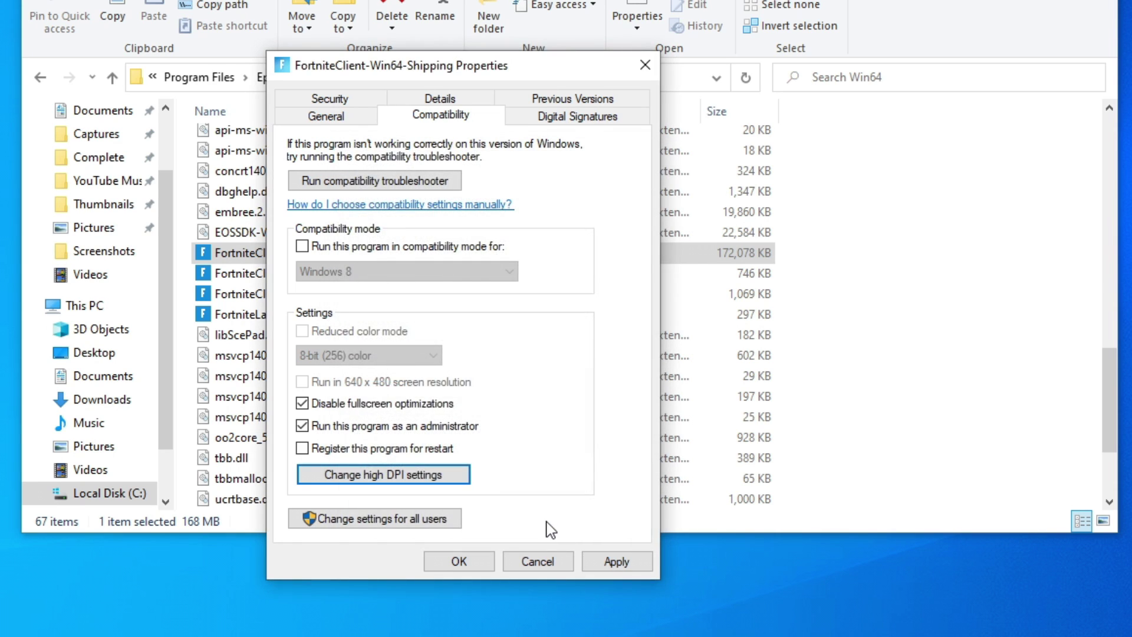
{"action": "left_click", "coordinate": [624, 561]}
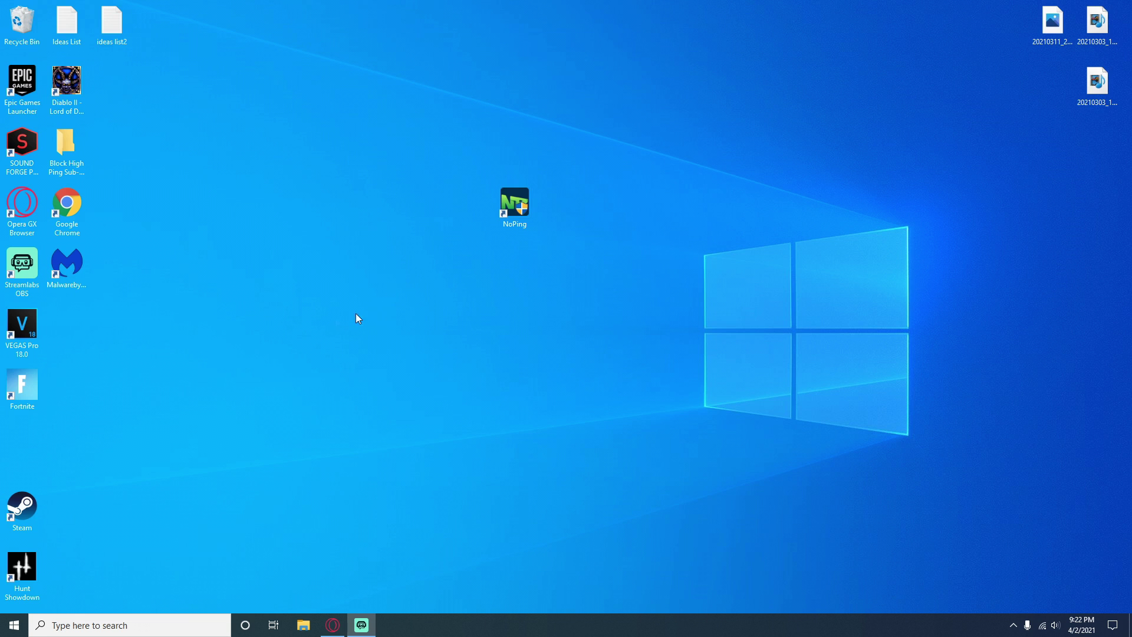
- Launch Fortnite from the desktop
{"action": "double_click", "coordinate": [19, 383]}
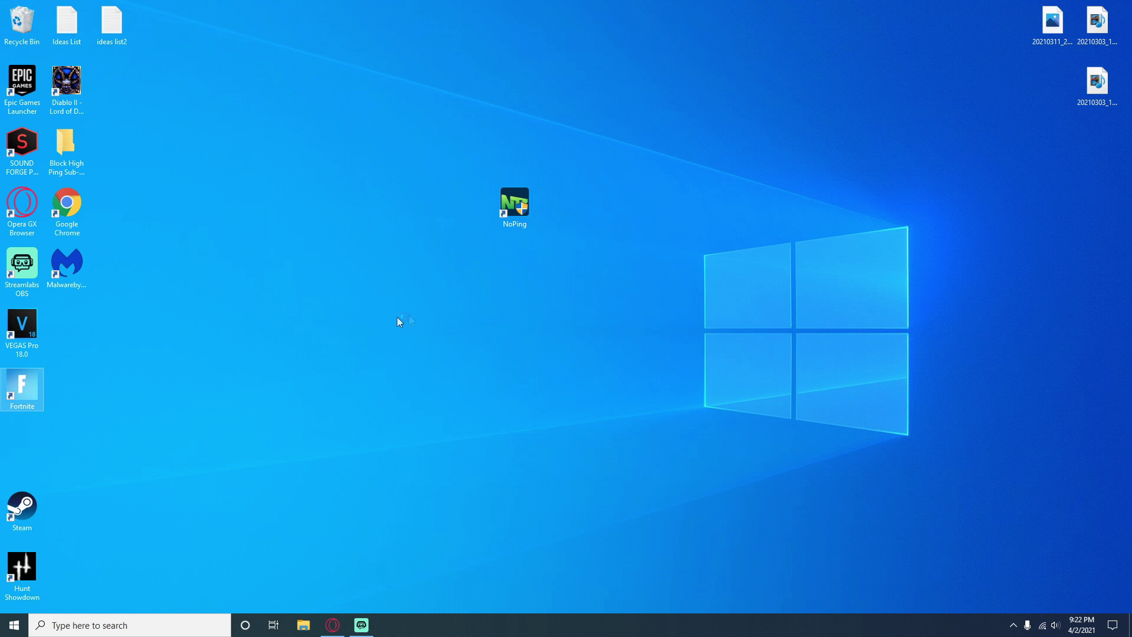